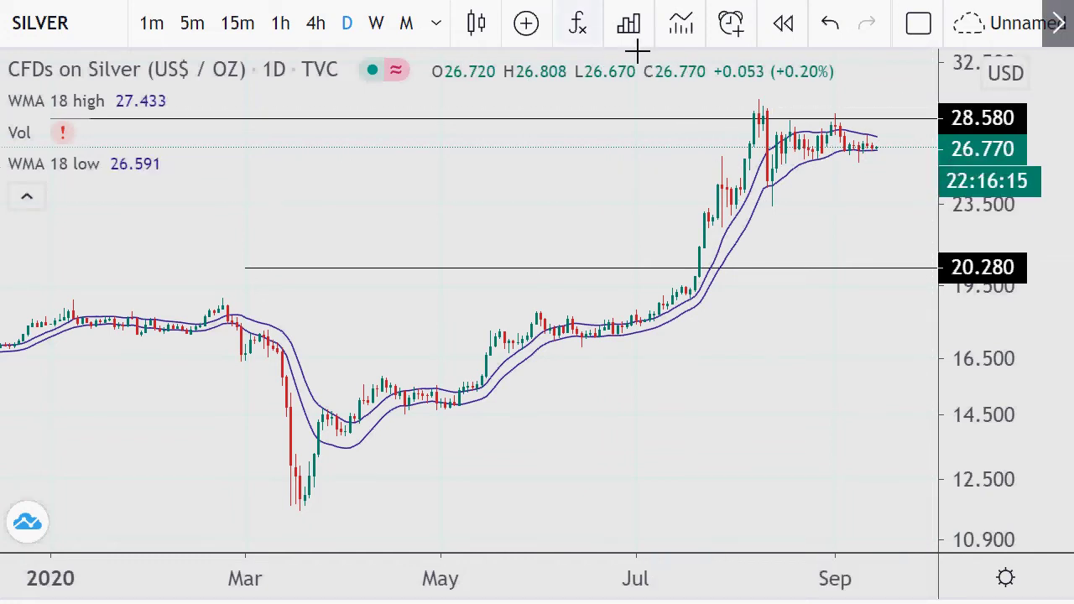
# Examine silver's daily price action from August to September between the 28.580 and 20.280 horizontal levels.
pyautogui.scroll(2, 792, 165)
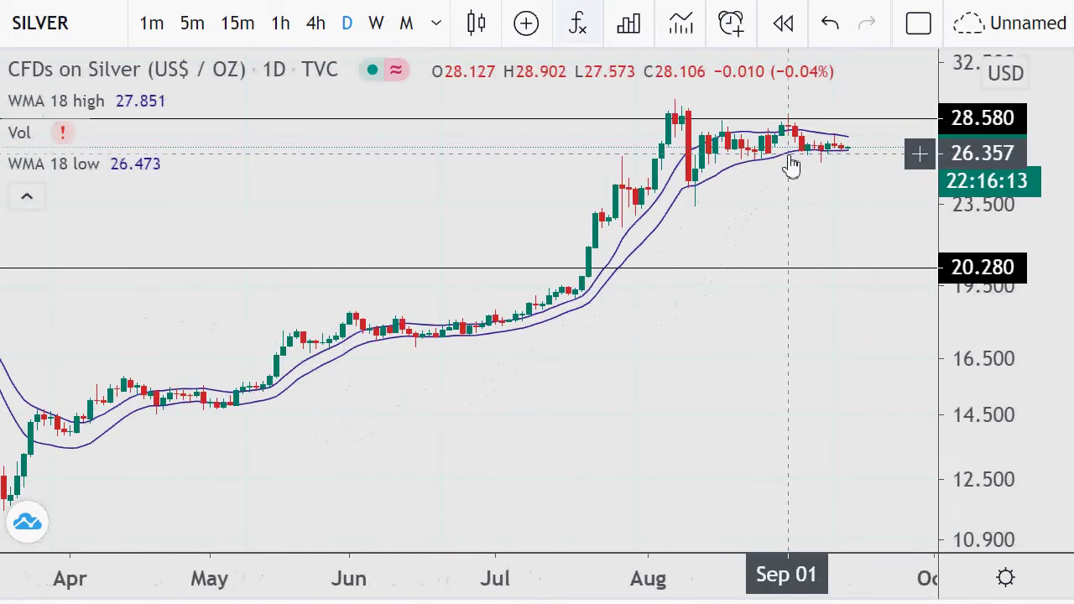
pyautogui.scroll(5, 679, 112)
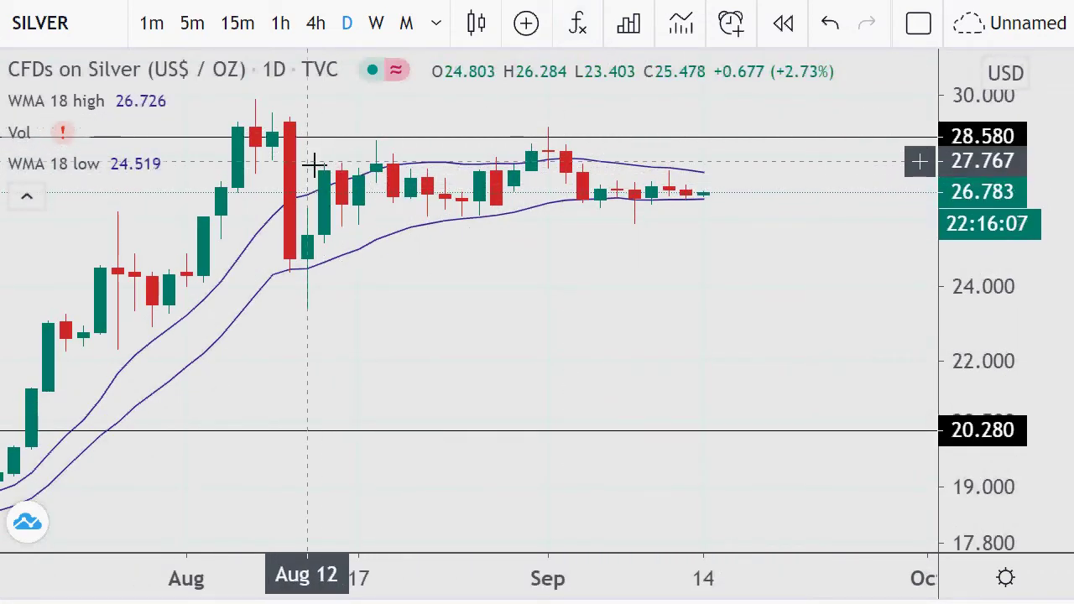
pyautogui.scroll(-5, 313, 165)
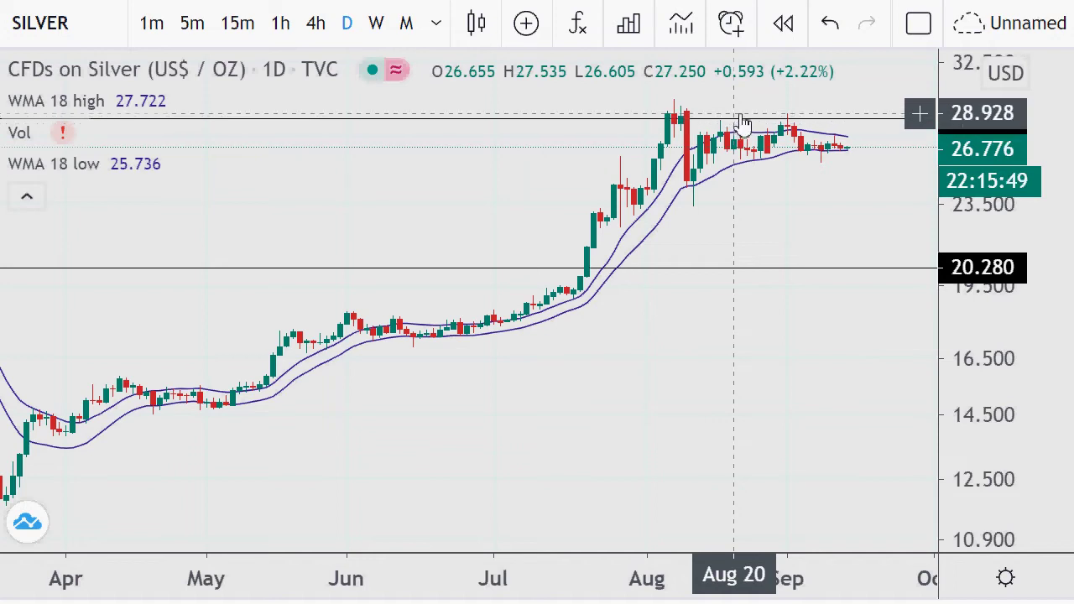
pyautogui.scroll(4, 745, 108)
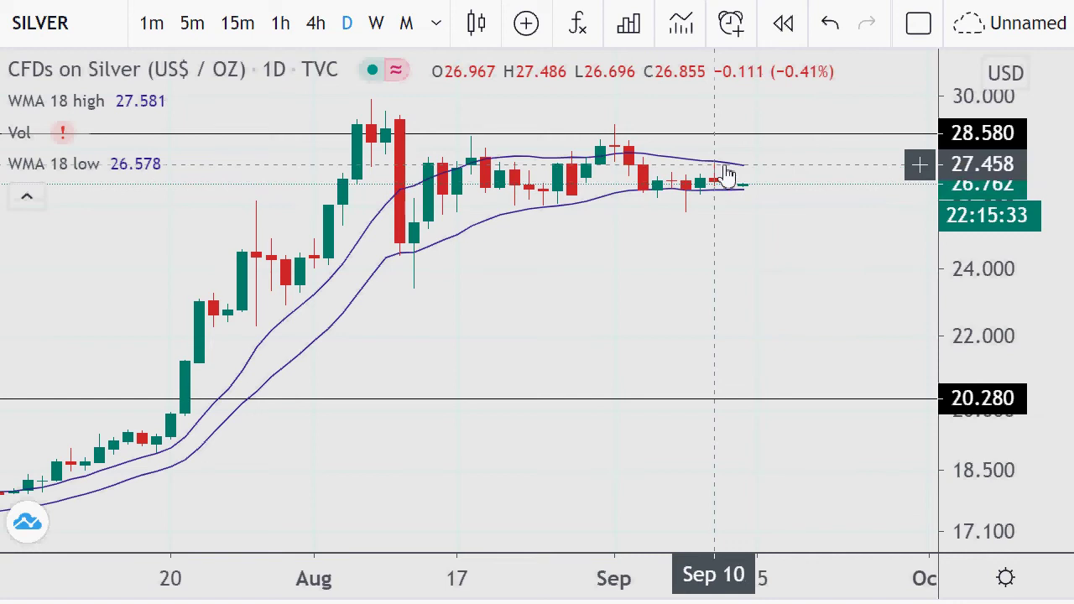
pyautogui.scroll(1, 727, 115)
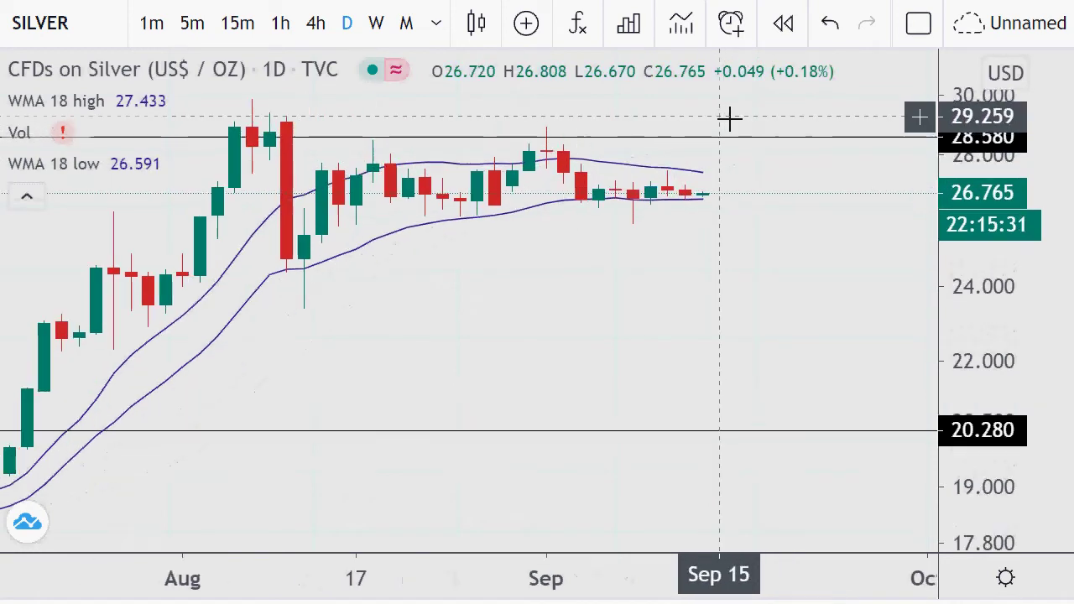
pyautogui.scroll(-1, 730, 117)
pyautogui.scroll(-5, 731, 115)
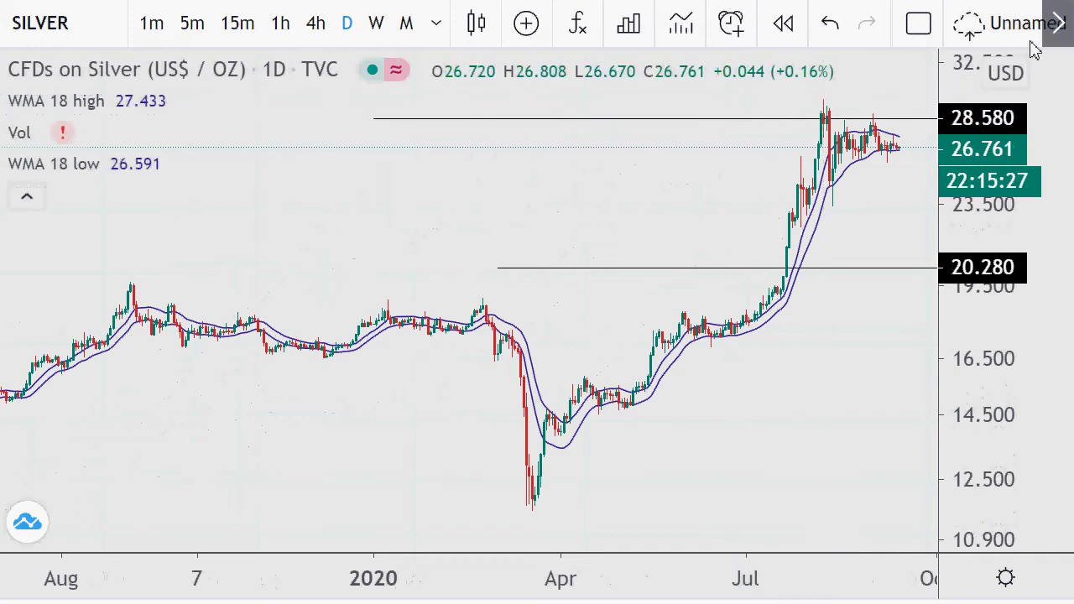
# Load the XAGCAD (silver / Canadian dollar) chart from the Codes watchlist.
pyautogui.click(1073, 30)
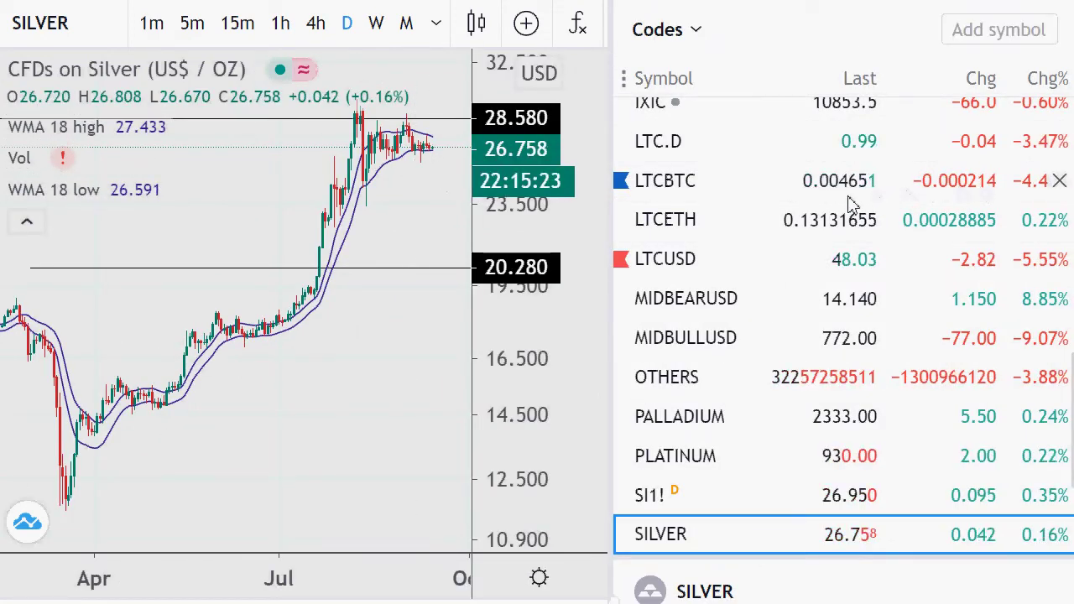
pyautogui.scroll(-3, 852, 204)
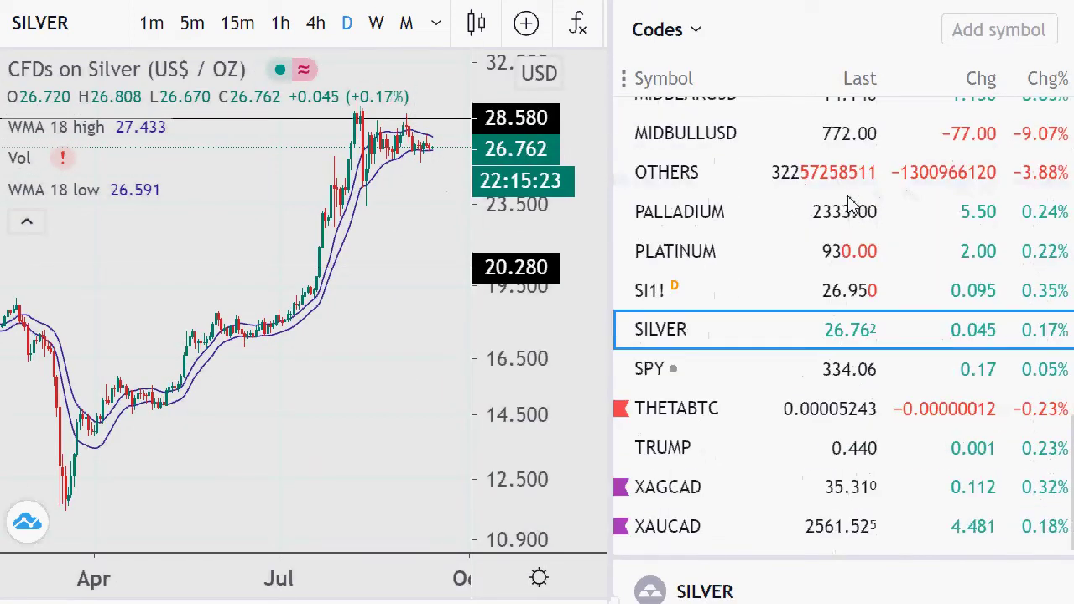
pyautogui.click(688, 490)
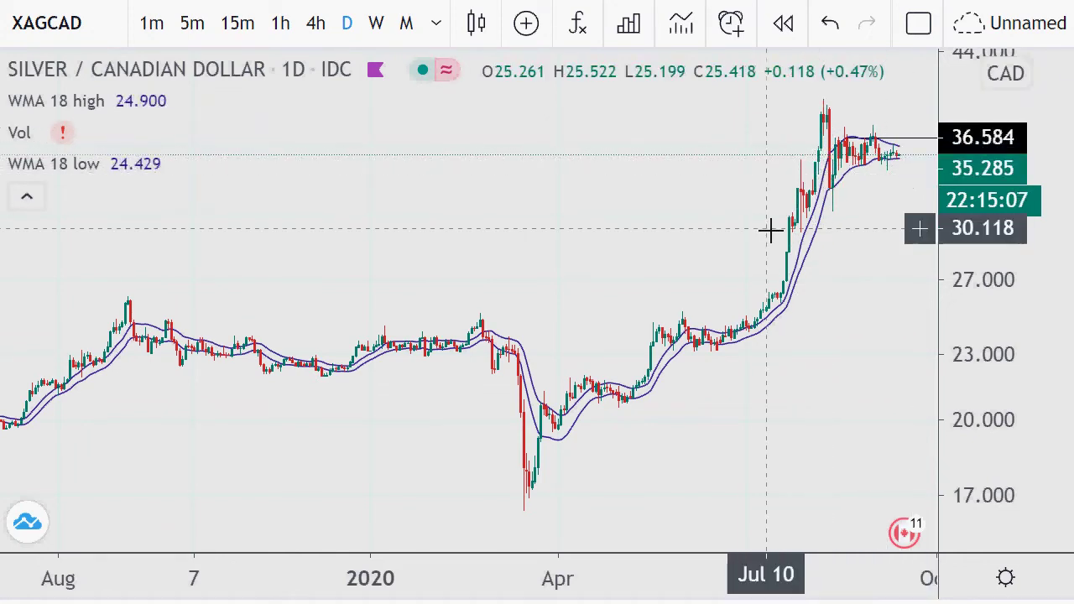
# Delete the horizontal price line that starts in August on the XAGCAD daily chart.
pyautogui.scroll(3, 769, 229)
pyautogui.scroll(3, 771, 229)
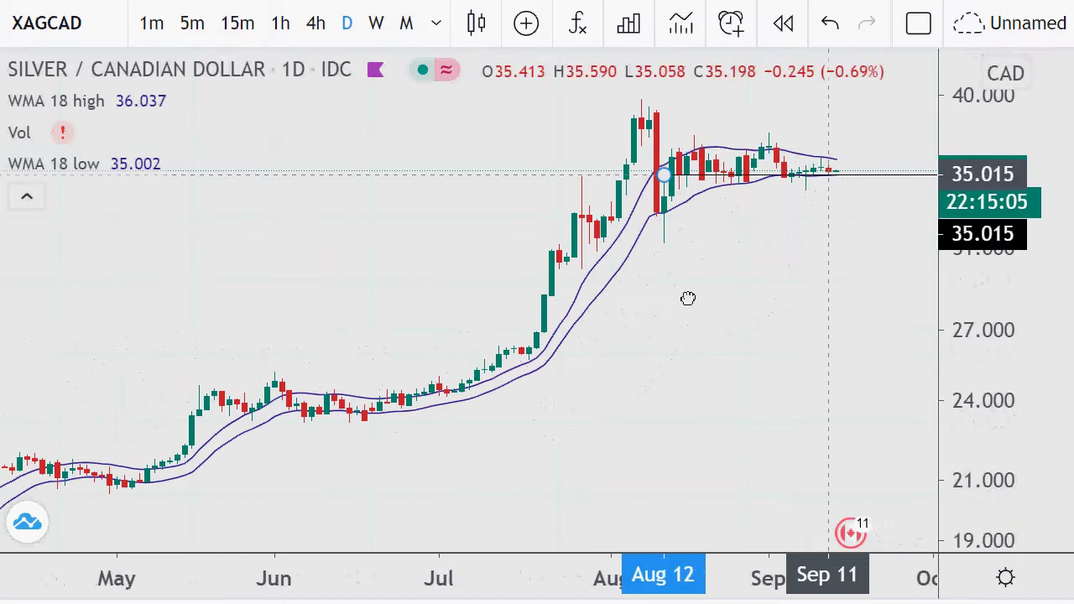
pyautogui.press('Delete')
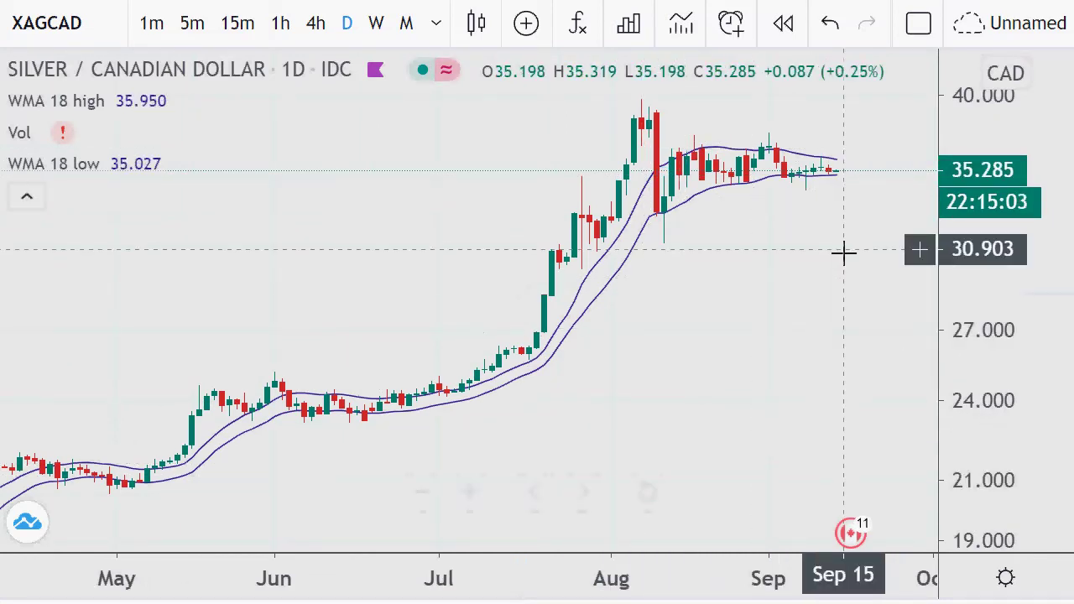
pyautogui.scroll(-5, 828, 156)
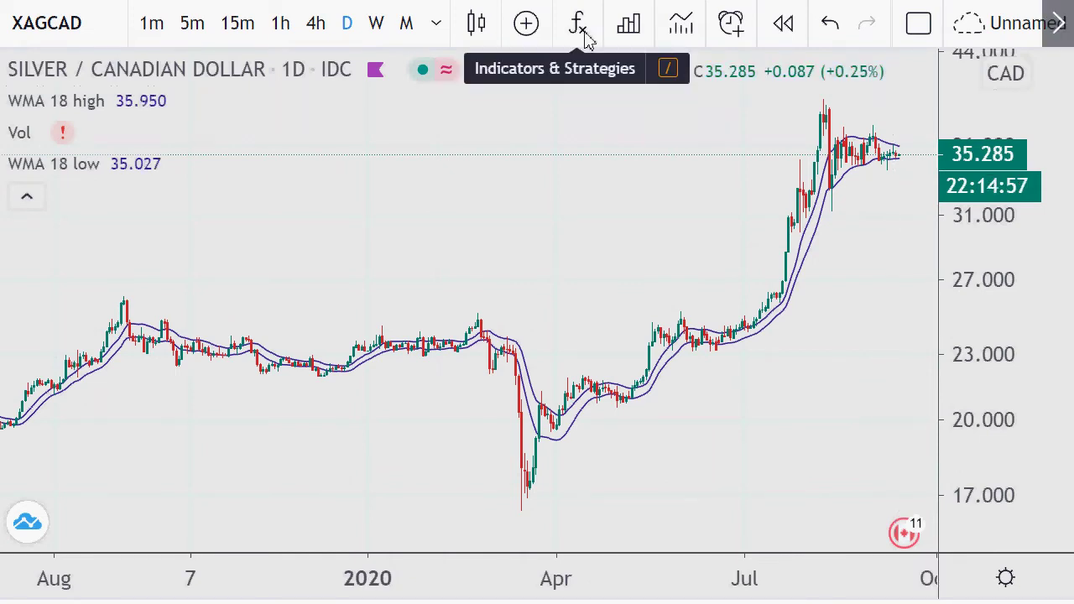
# Switch XAGCAD to the 1-hour interval, hide the volume indicator and review the hourly price action since August.
pyautogui.click(281, 23)
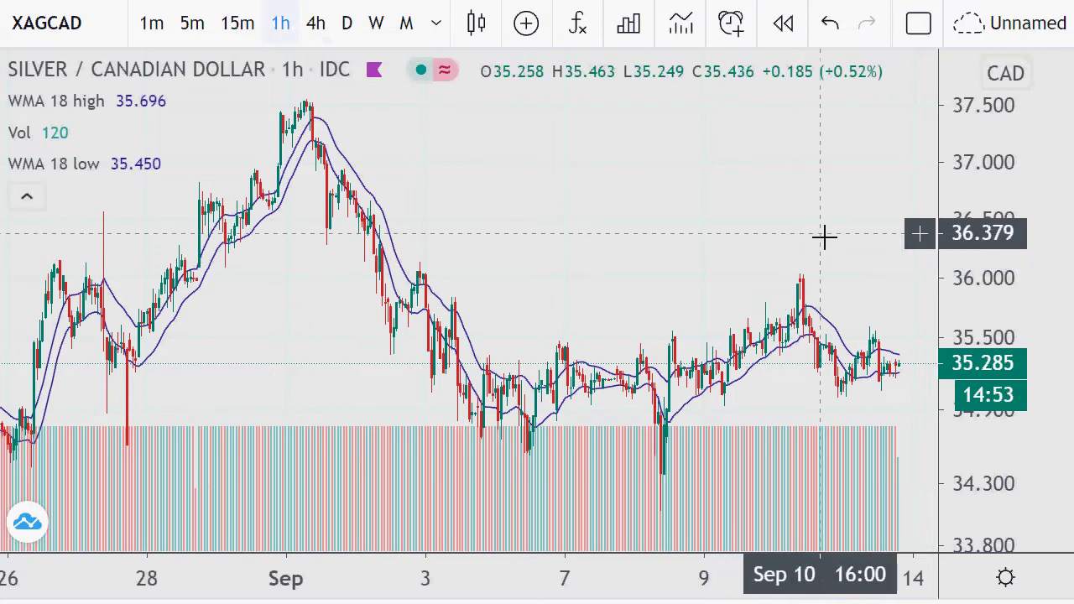
pyautogui.moveTo(92, 134)
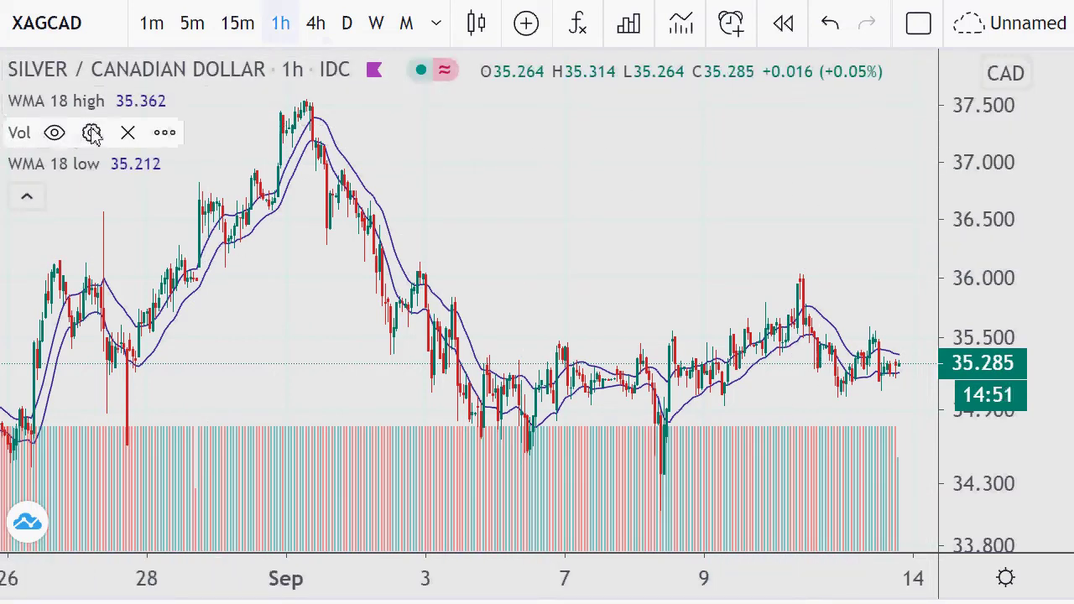
pyautogui.click(56, 133)
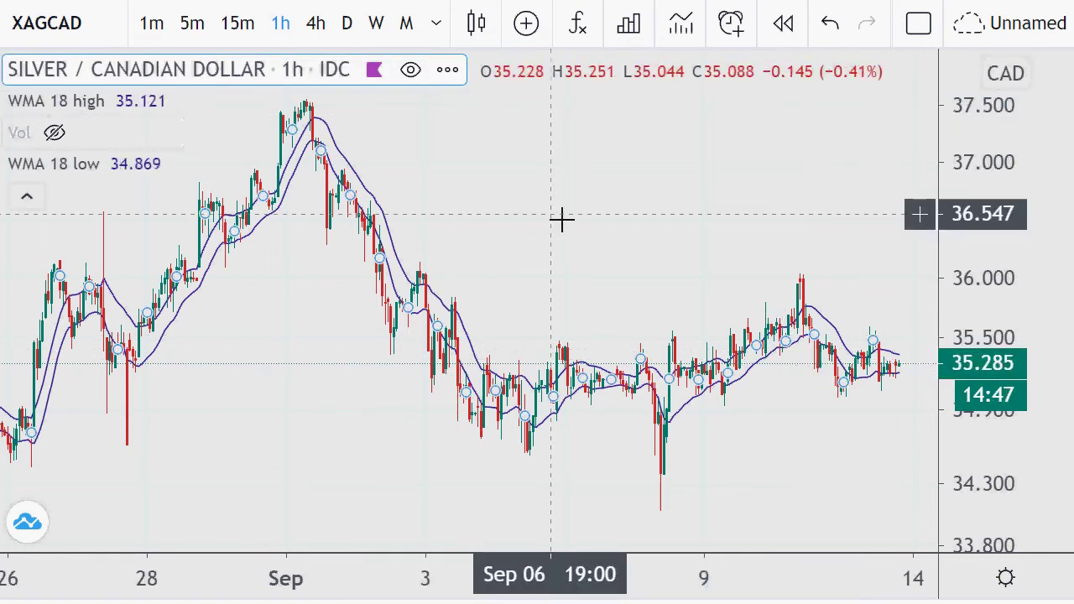
pyautogui.scroll(-2, 579, 211)
pyautogui.scroll(-5, 839, 297)
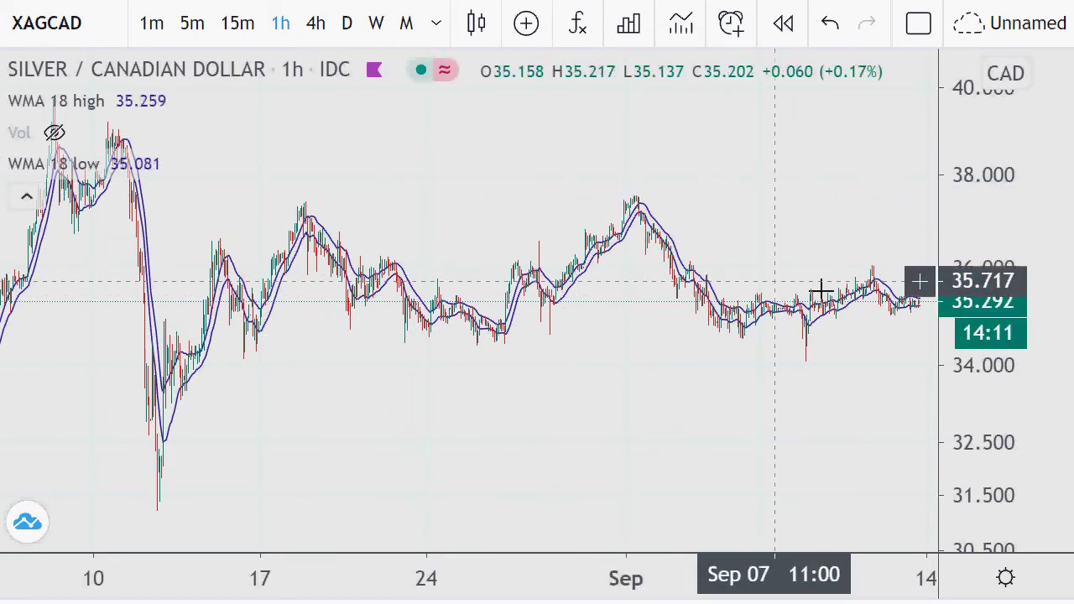
pyautogui.scroll(5, 791, 287)
pyautogui.scroll(2, 791, 287)
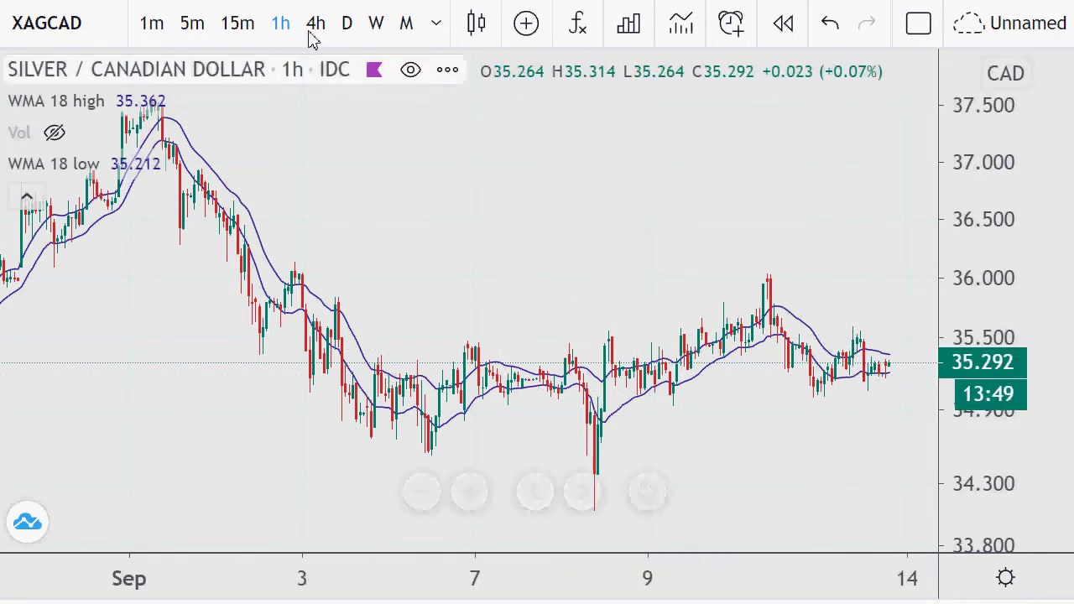
# Compare XAGCAD on the daily, weekly and monthly intervals, ending on the weekly chart focused on 2019–2020.
pyautogui.click(351, 25)
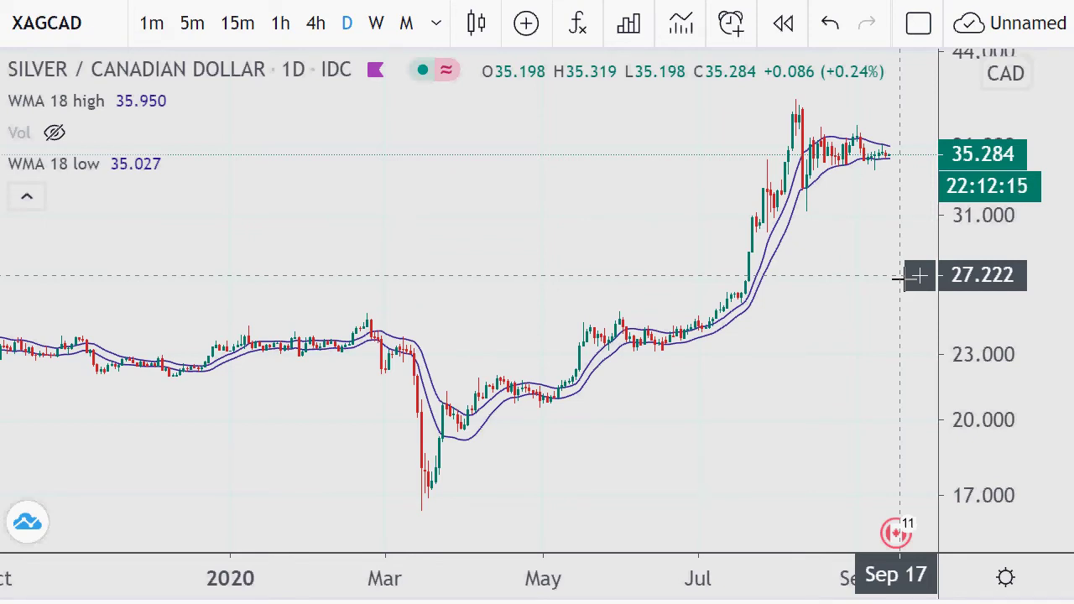
pyautogui.click(378, 18)
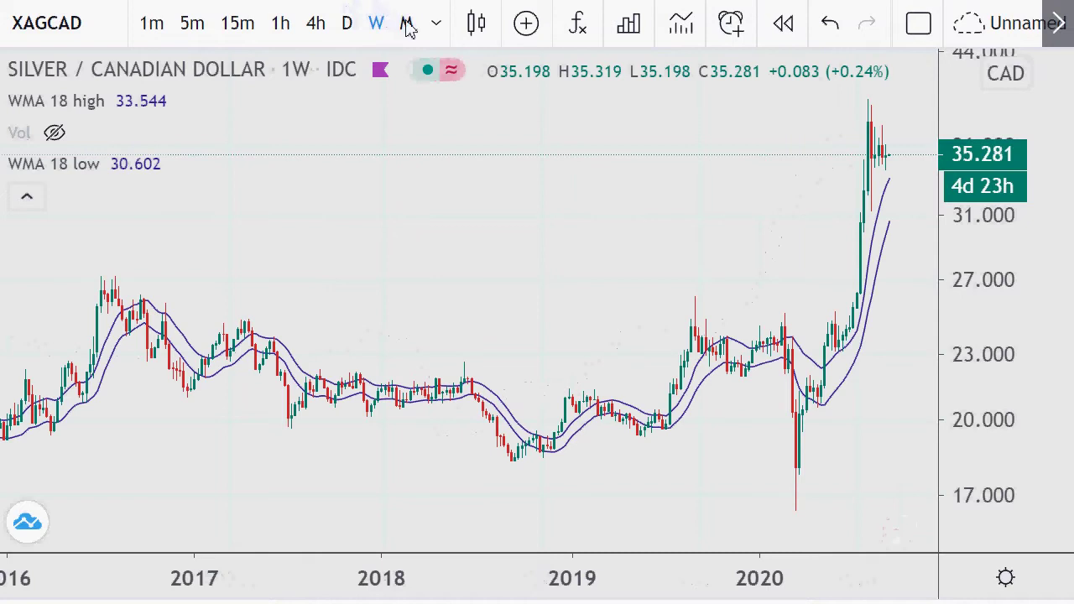
pyautogui.click(407, 24)
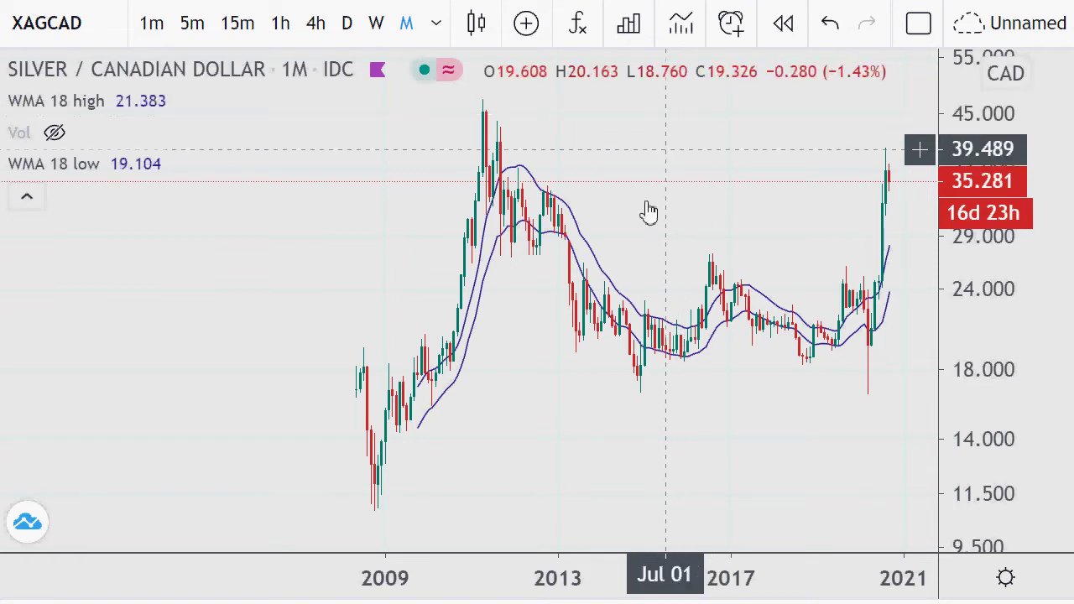
pyautogui.click(375, 26)
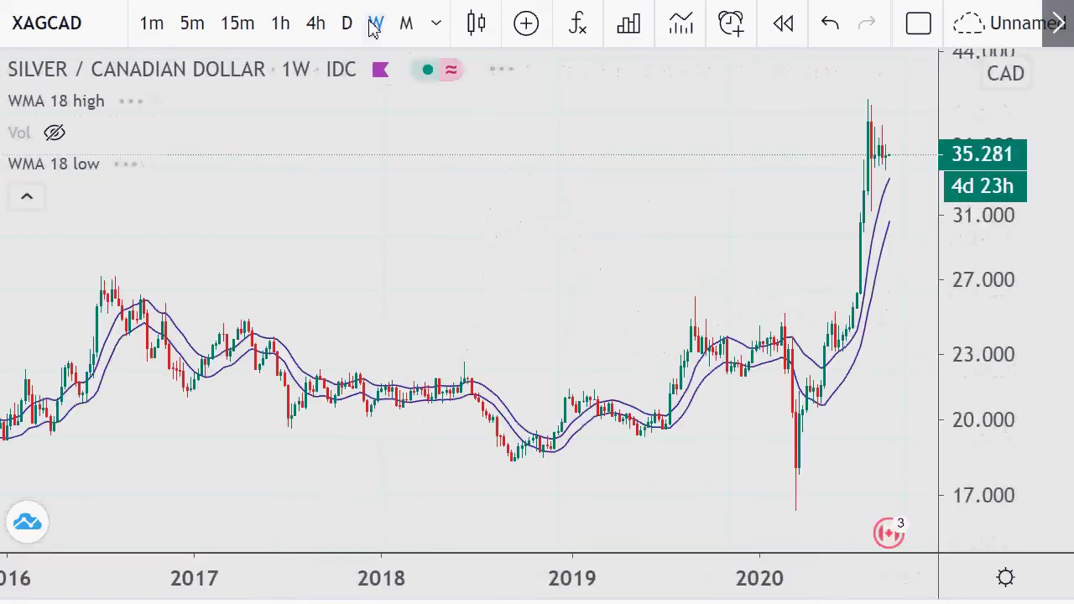
pyautogui.scroll(3, 725, 168)
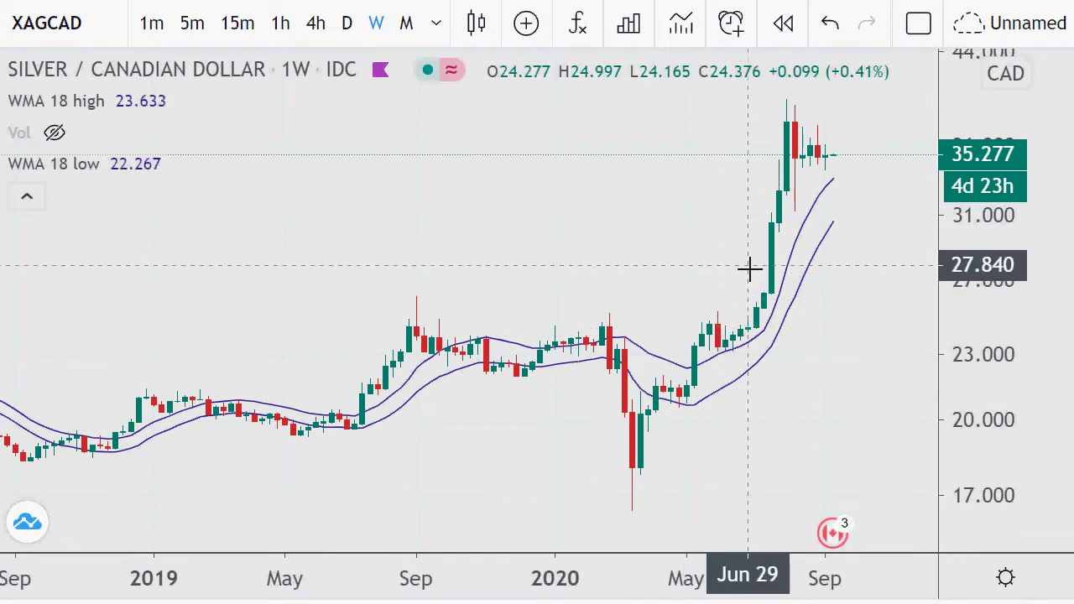
# Brush the weekly price path from the June rally through the August drop and consolidation near 35, with projected rises above the high.
pyautogui.moveTo(746, 325)
pyautogui.mouseDown()
pyautogui.moveTo(789, 213)
pyautogui.moveTo(785, 111)
pyautogui.mouseUp()
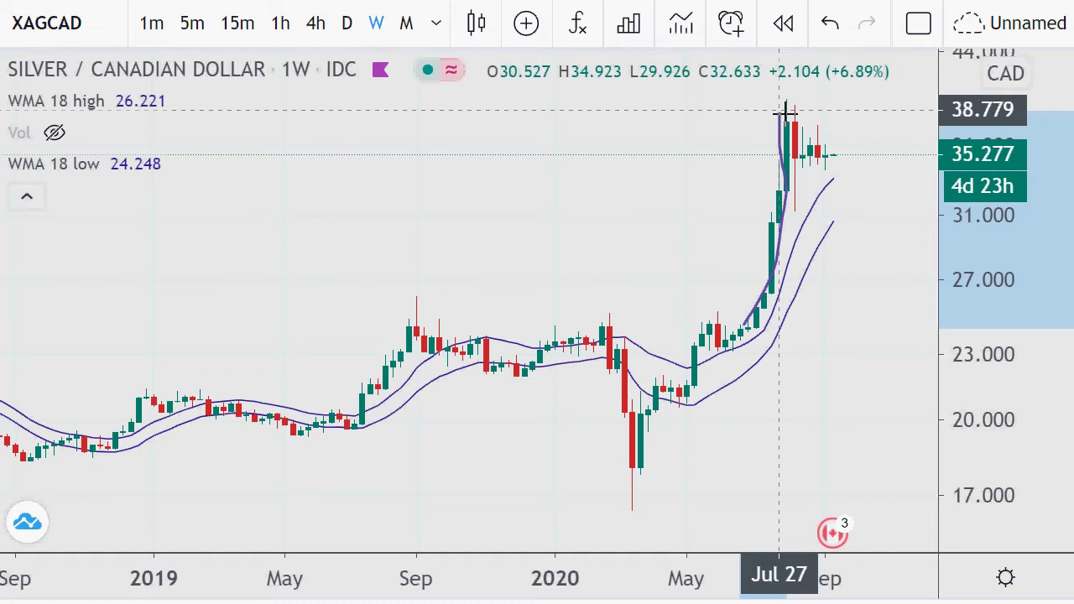
pyautogui.moveTo(784, 113)
pyautogui.mouseDown()
pyautogui.moveTo(794, 204)
pyautogui.moveTo(801, 157)
pyautogui.moveTo(851, 158)
pyautogui.mouseUp()
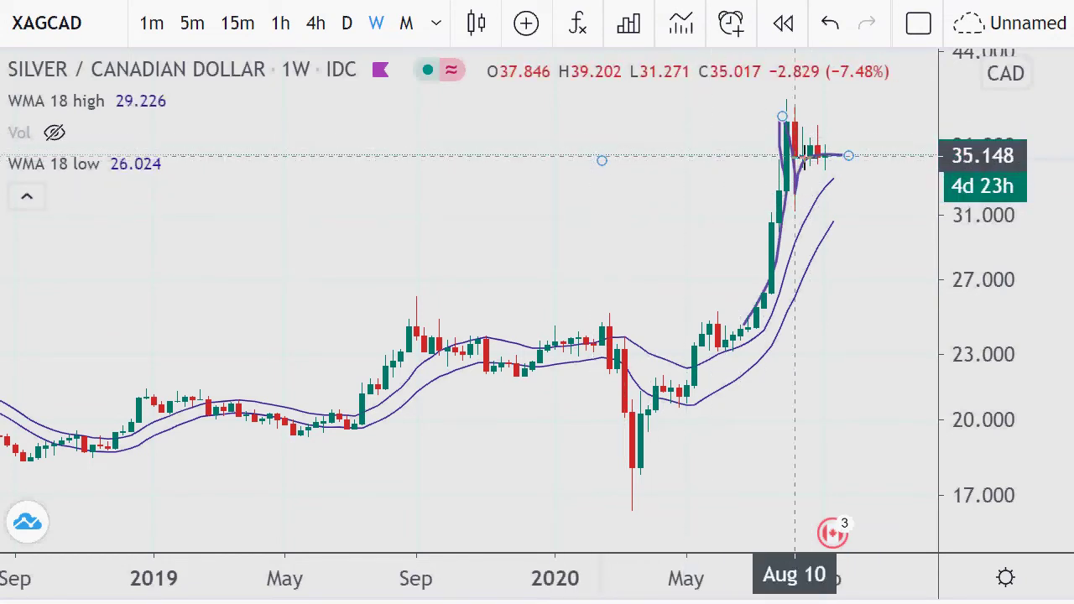
pyautogui.moveTo(827, 155); pyautogui.dragTo(841, 91)
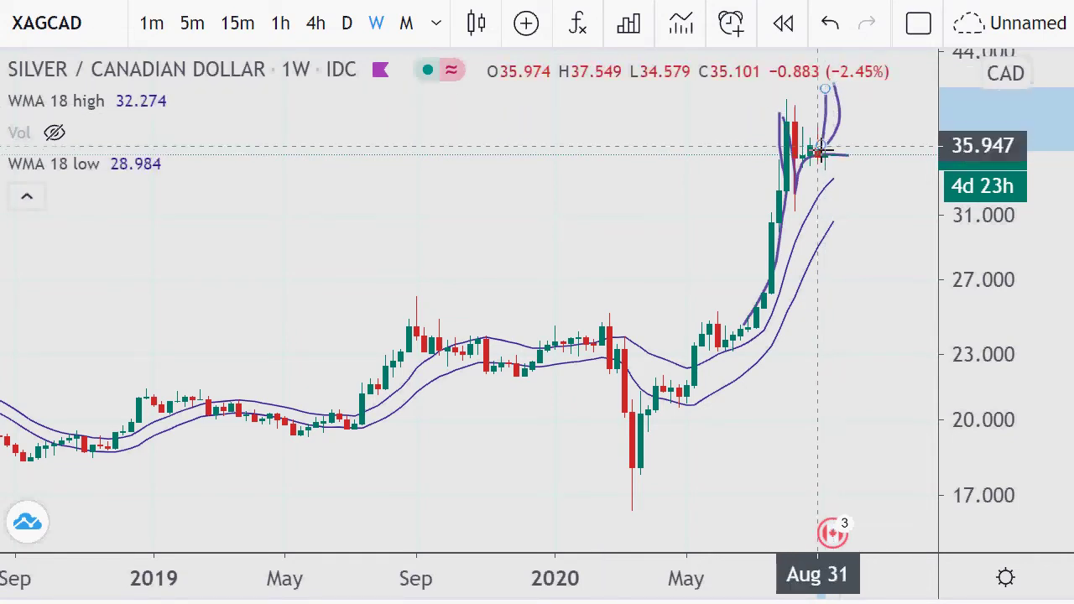
pyautogui.moveTo(819, 147); pyautogui.dragTo(839, 75)
pyautogui.moveTo(822, 137); pyautogui.dragTo(854, 67)
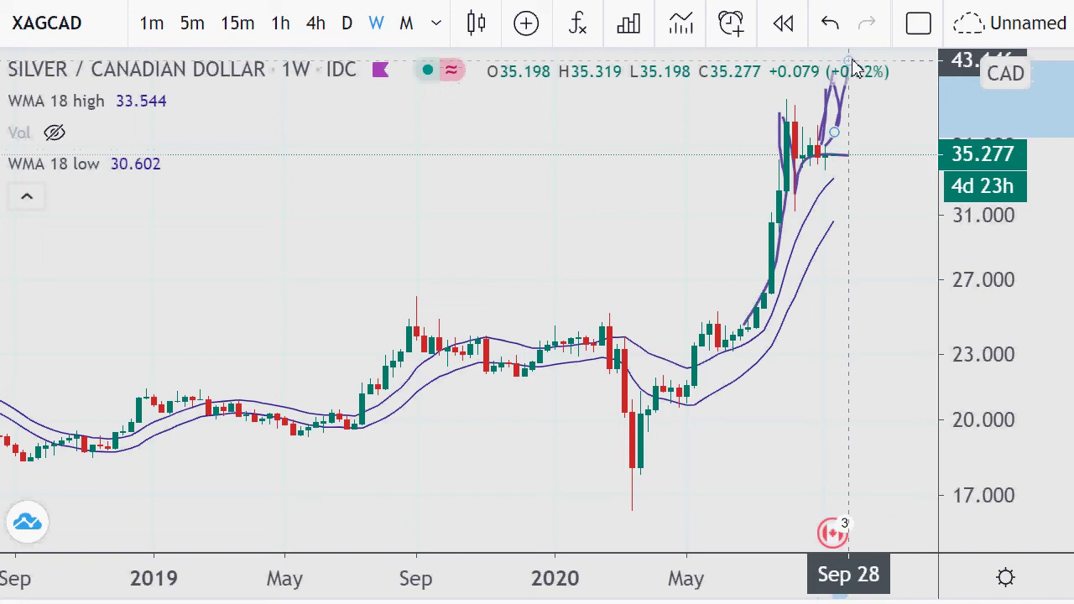
# Brush a resistance line across the August high near 39, mark that peak, and circle the March 2020 low.
pyautogui.moveTo(730, 101); pyautogui.dragTo(955, 99)
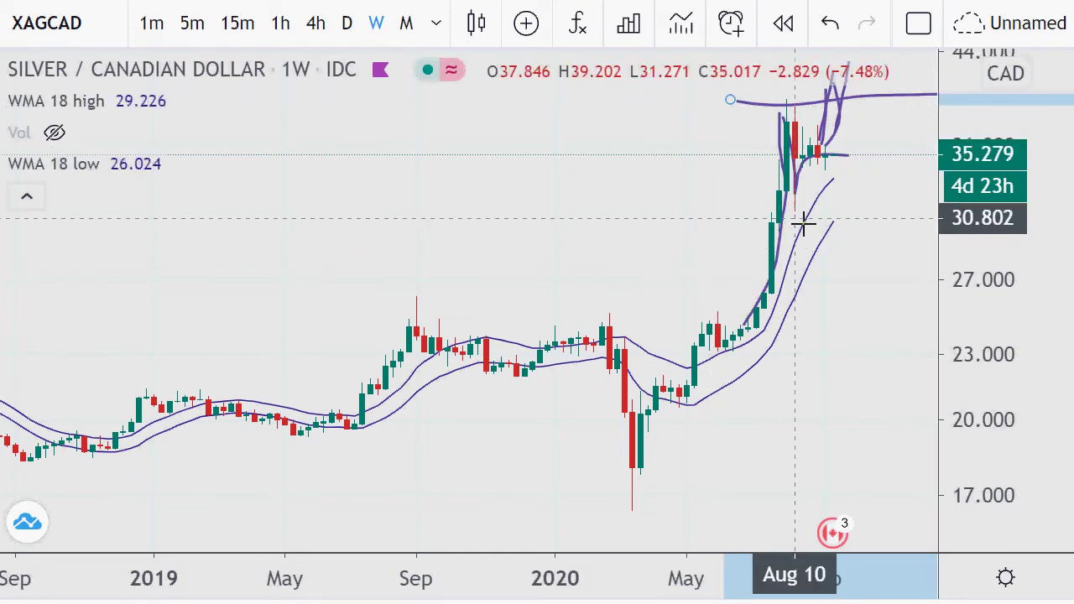
pyautogui.click(657, 451)
pyautogui.moveTo(657, 451)
pyautogui.mouseDown()
pyautogui.moveTo(599, 499)
pyautogui.moveTo(696, 439)
pyautogui.moveTo(625, 456)
pyautogui.mouseUp()
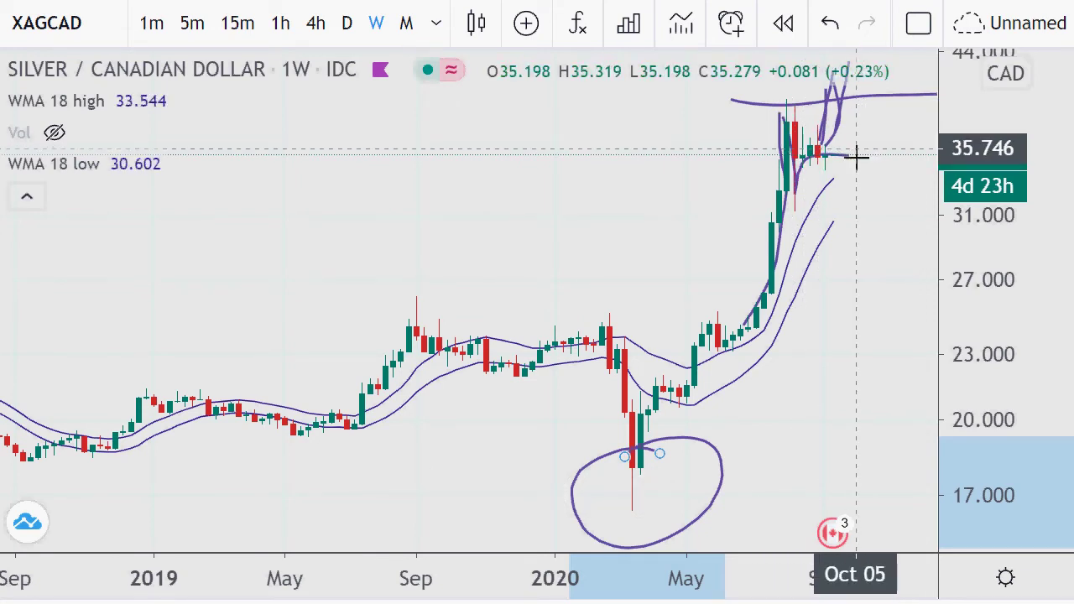
pyautogui.moveTo(756, 125)
pyautogui.mouseDown()
pyautogui.moveTo(806, 116)
pyautogui.moveTo(792, 105)
pyautogui.mouseUp()
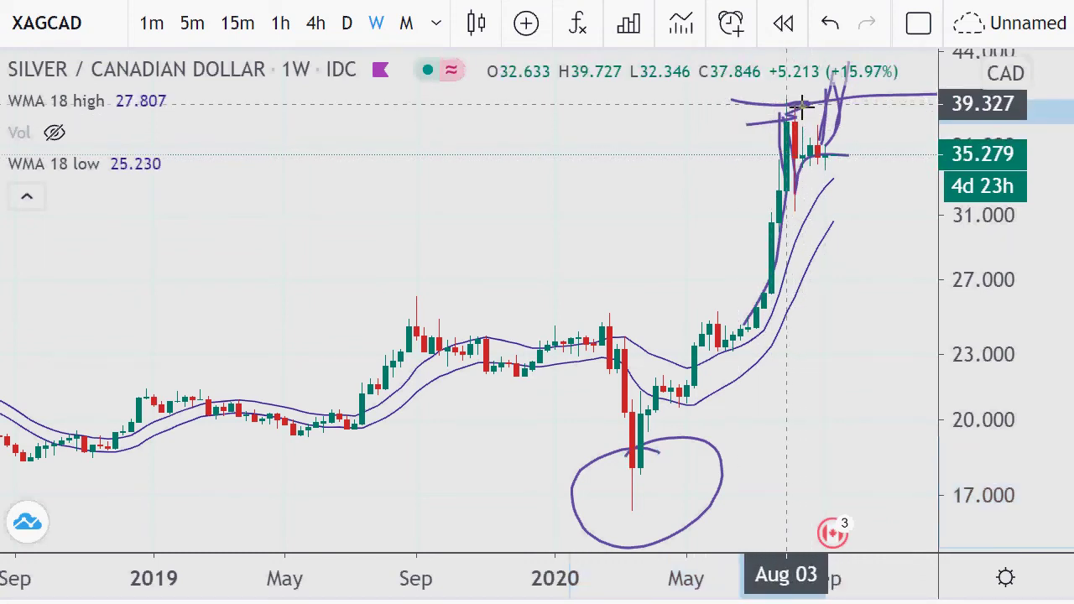
# Brush a support band near 31 and a rebound path from it up to about 42 in late October.
pyautogui.moveTo(733, 211)
pyautogui.mouseDown()
pyautogui.moveTo(863, 201)
pyautogui.moveTo(726, 218)
pyautogui.moveTo(851, 220)
pyautogui.moveTo(828, 211)
pyautogui.moveTo(895, 195)
pyautogui.mouseUp()
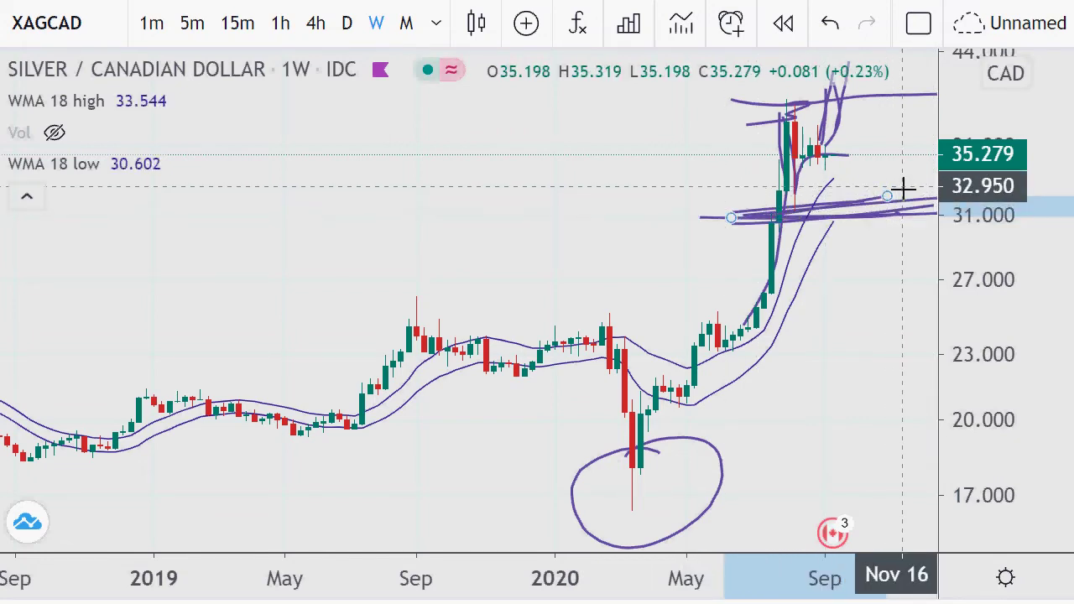
pyautogui.moveTo(771, 226)
pyautogui.mouseDown()
pyautogui.moveTo(780, 121)
pyautogui.moveTo(803, 214)
pyautogui.moveTo(883, 78)
pyautogui.mouseUp()
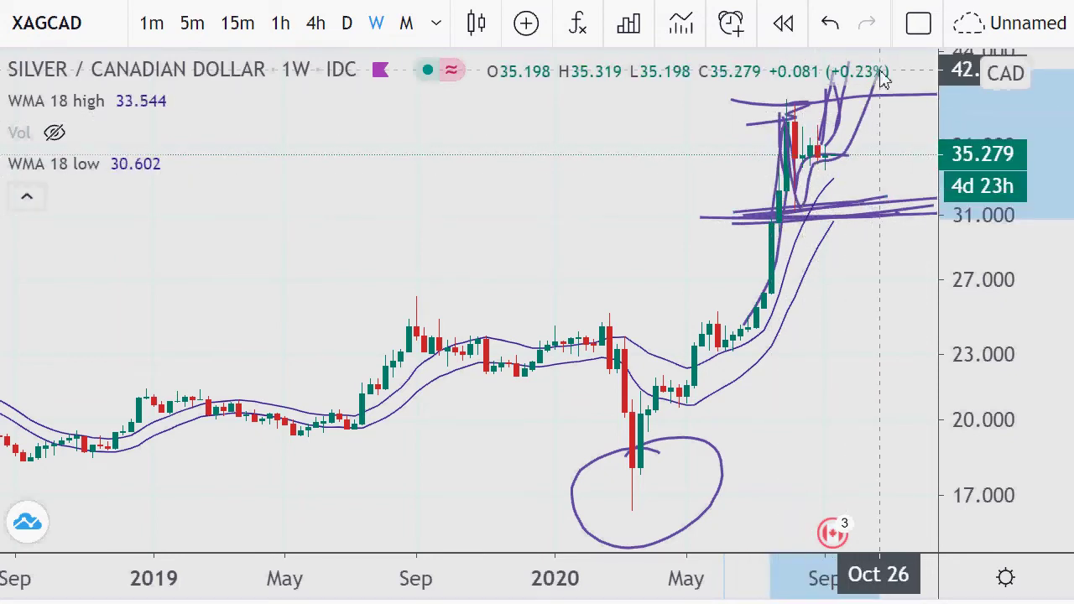
# Remove all freehand drawings from the XAGCAD weekly chart.
pyautogui.rightClick(506, 203)
pyautogui.click(644, 597)
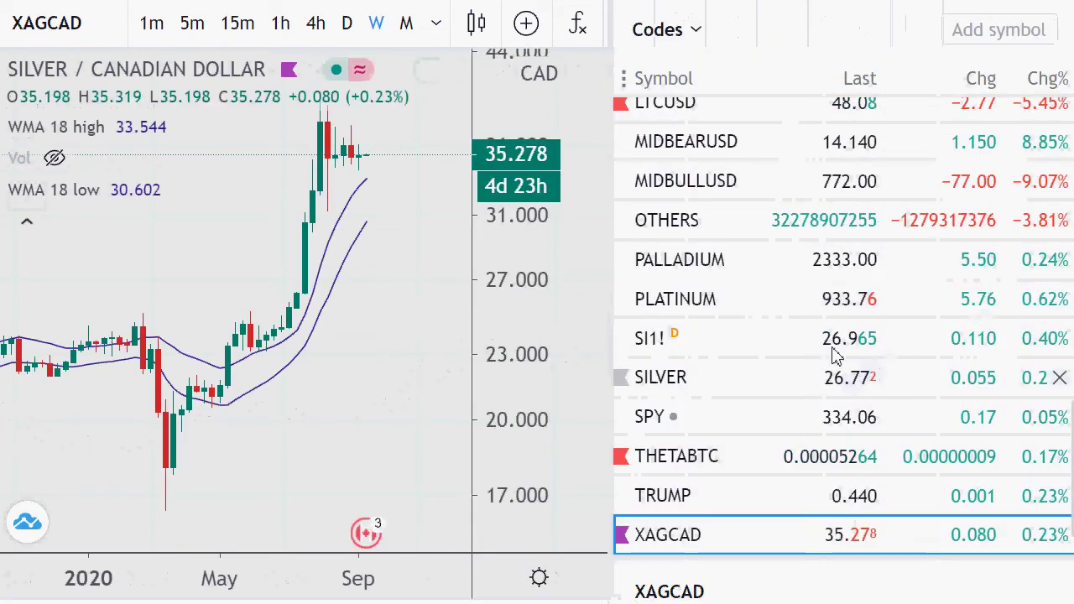
# Load the SI1! Silver Futures chart from the watchlist and show its monthly history back to 1977.
pyautogui.click(703, 349)
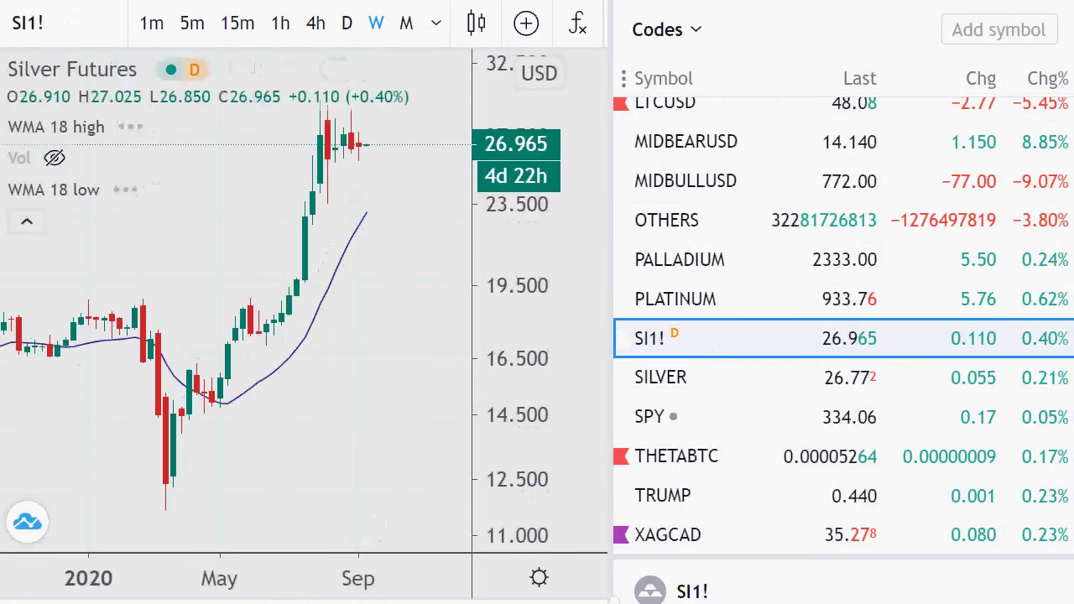
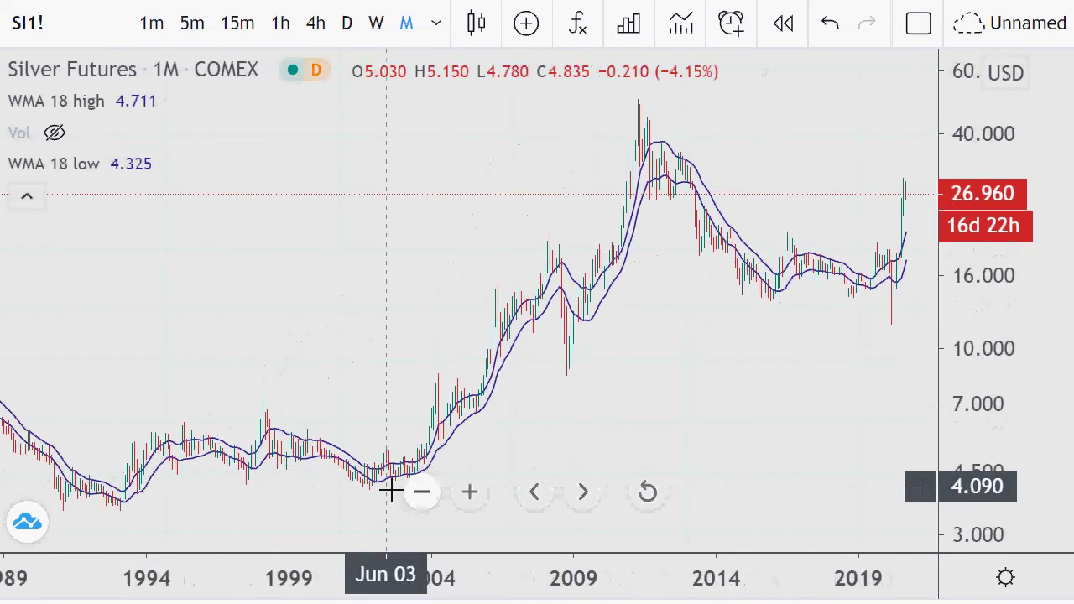
pyautogui.scroll(-5, 432, 445)
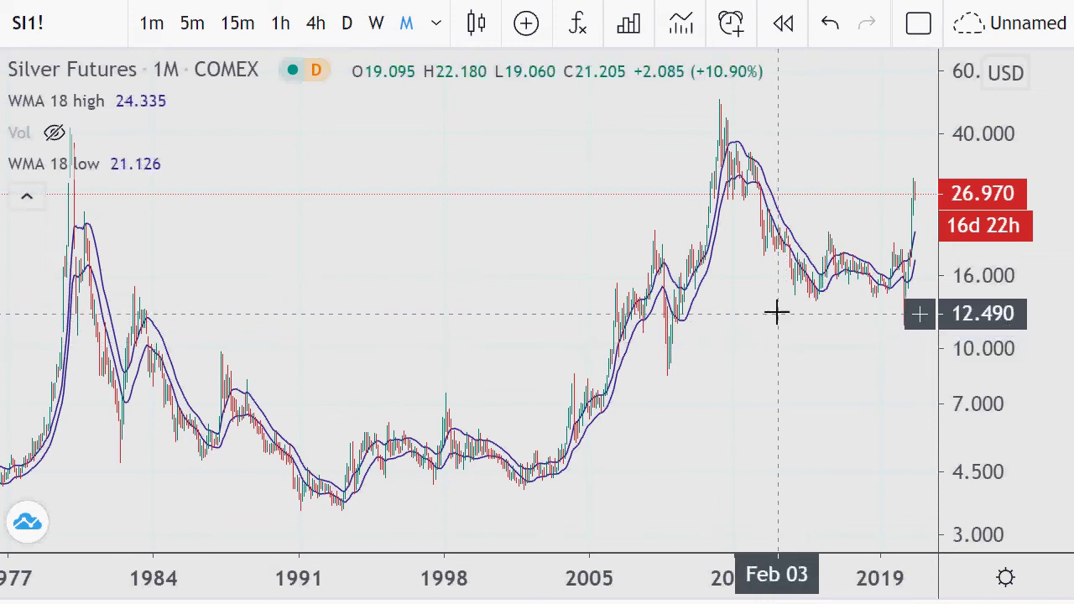
# Examine the silver futures' monthly price action from the 2011 peak through the 2016–2019 base to the 2020 rally.
pyautogui.scroll(4, 776, 312)
pyautogui.scroll(2, 789, 308)
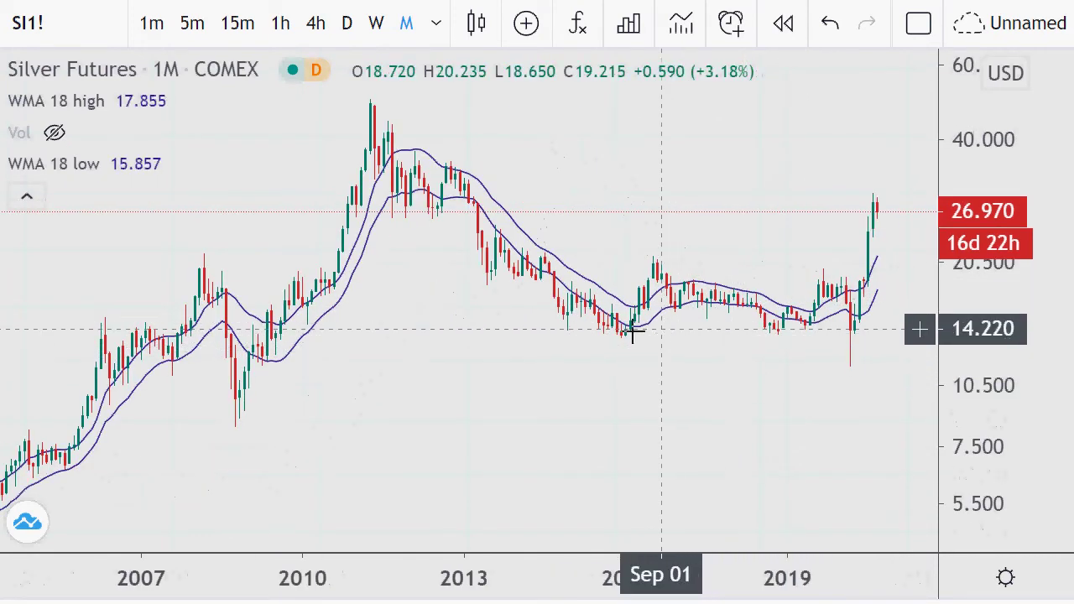
pyautogui.scroll(-2, 587, 328)
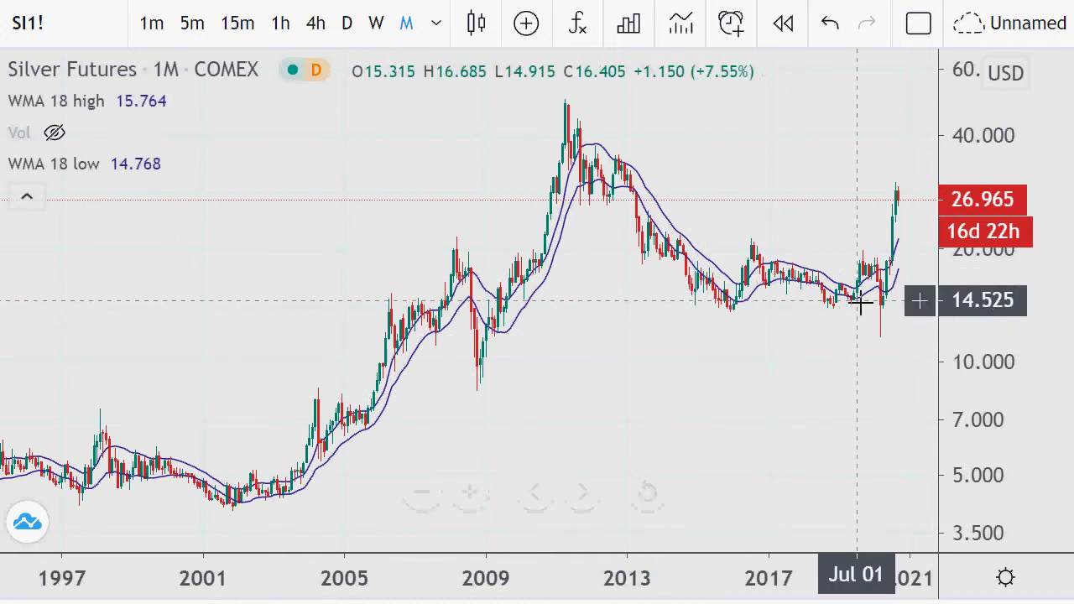
pyautogui.scroll(5, 860, 303)
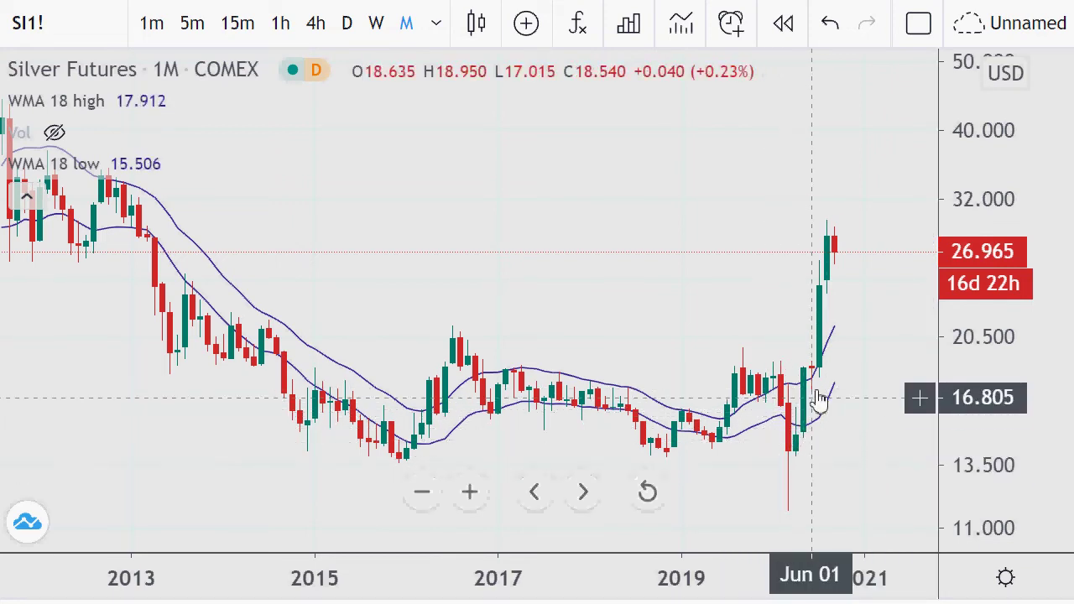
pyautogui.scroll(3, 818, 386)
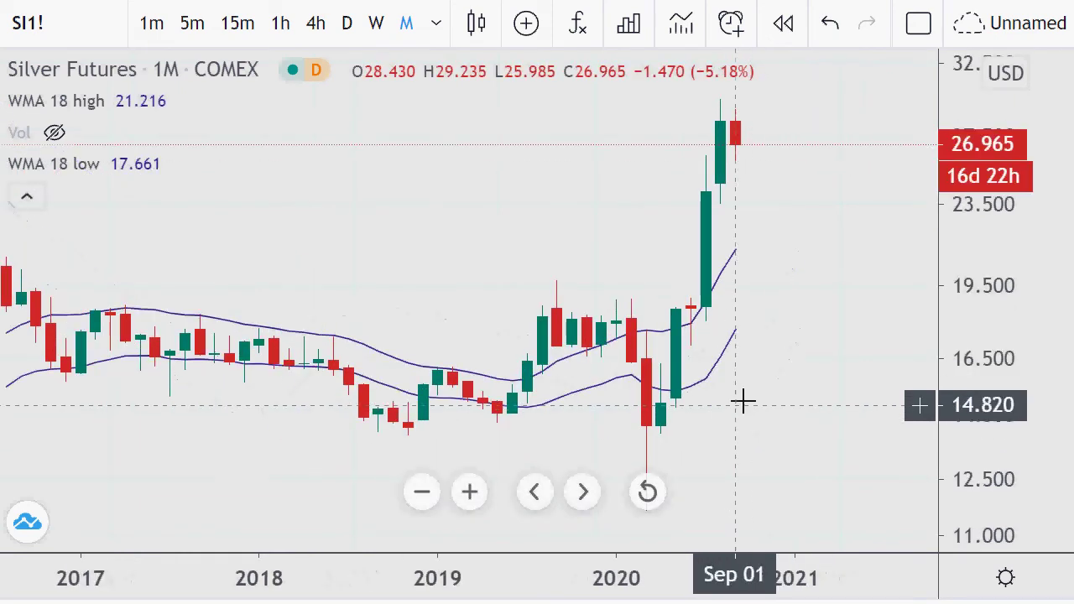
pyautogui.scroll(1, 742, 403)
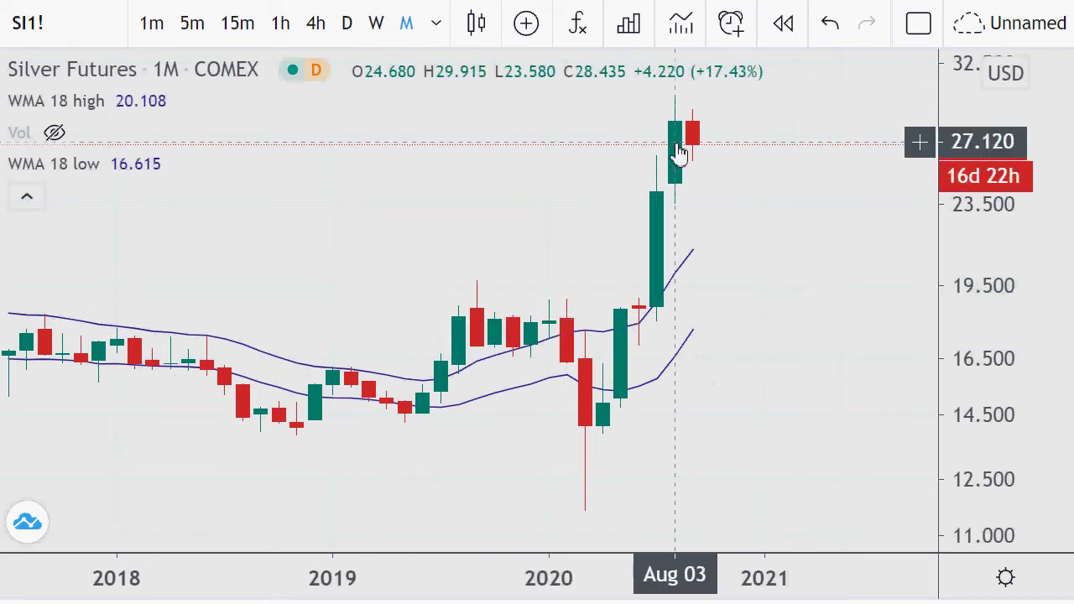
pyautogui.scroll(-5, 637, 319)
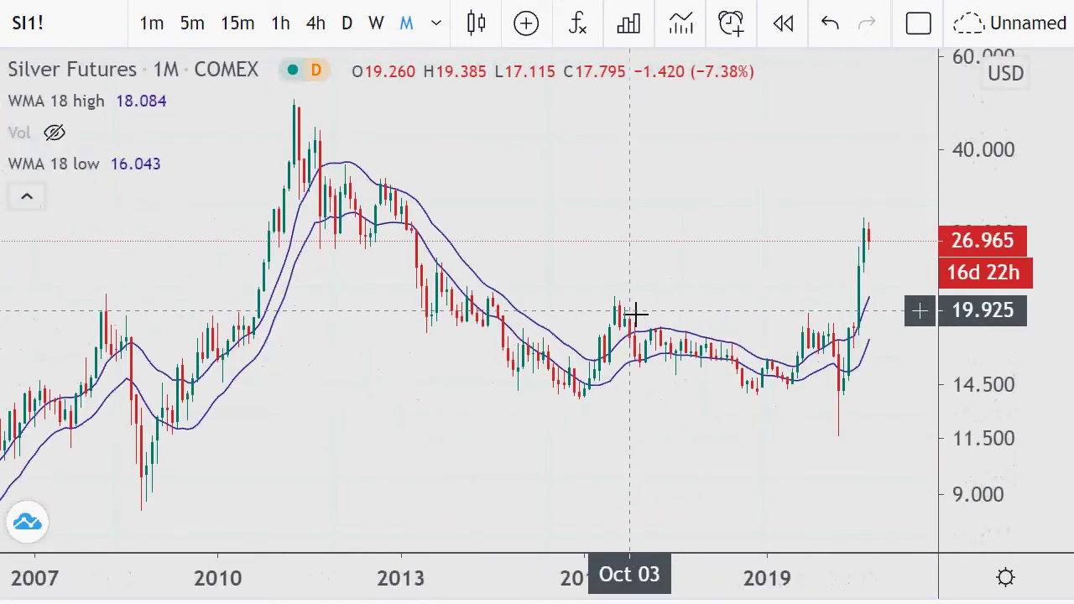
pyautogui.scroll(3, 635, 301)
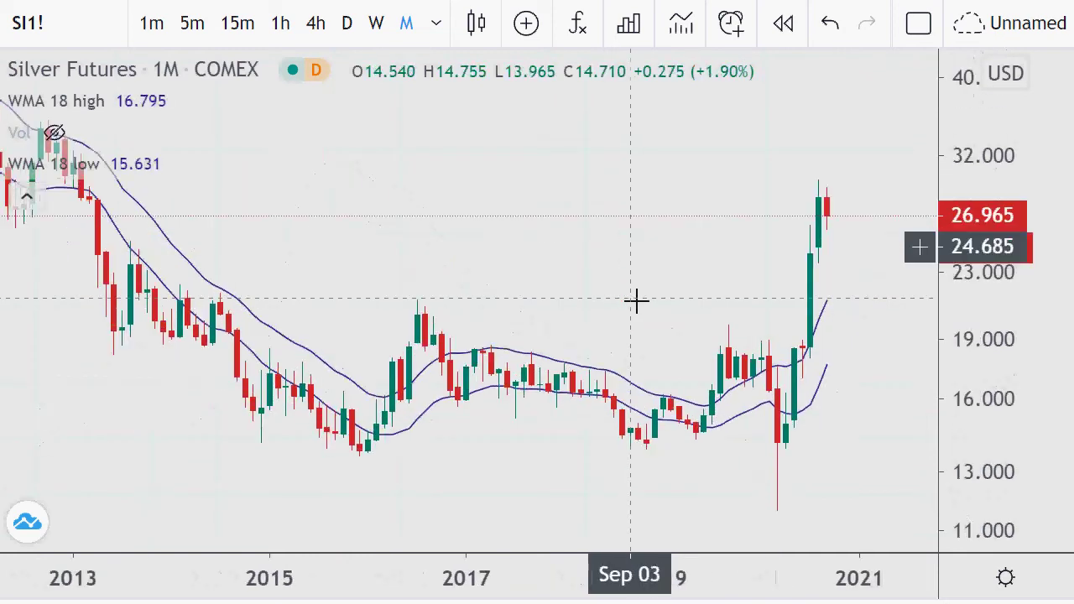
pyautogui.scroll(2, 635, 301)
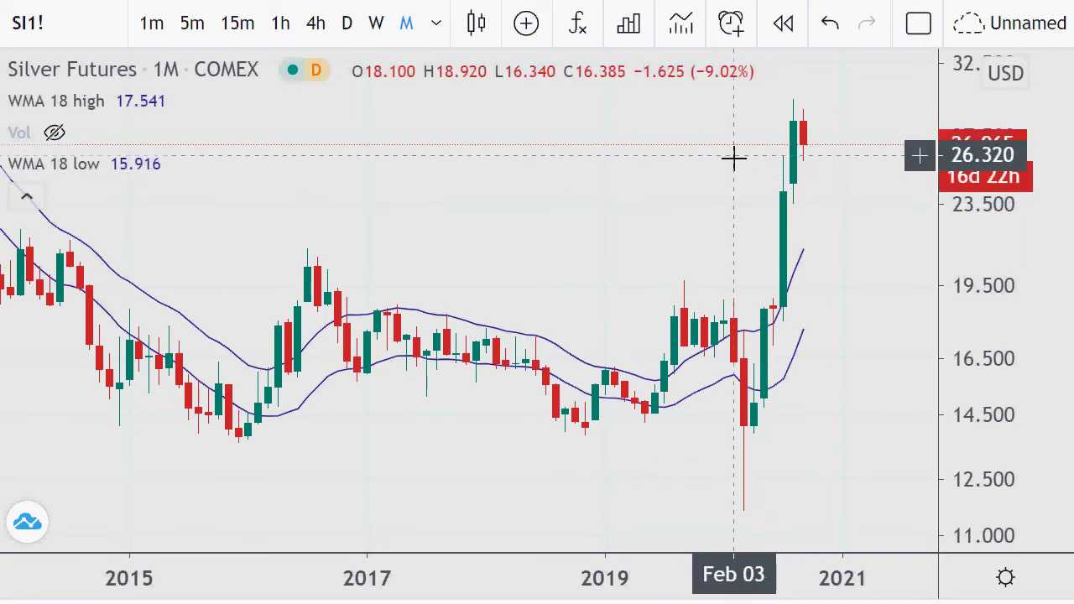
# Examine the monthly candles around the 2011 silver peak and the advance leading up to it.
pyautogui.scroll(-5, 733, 157)
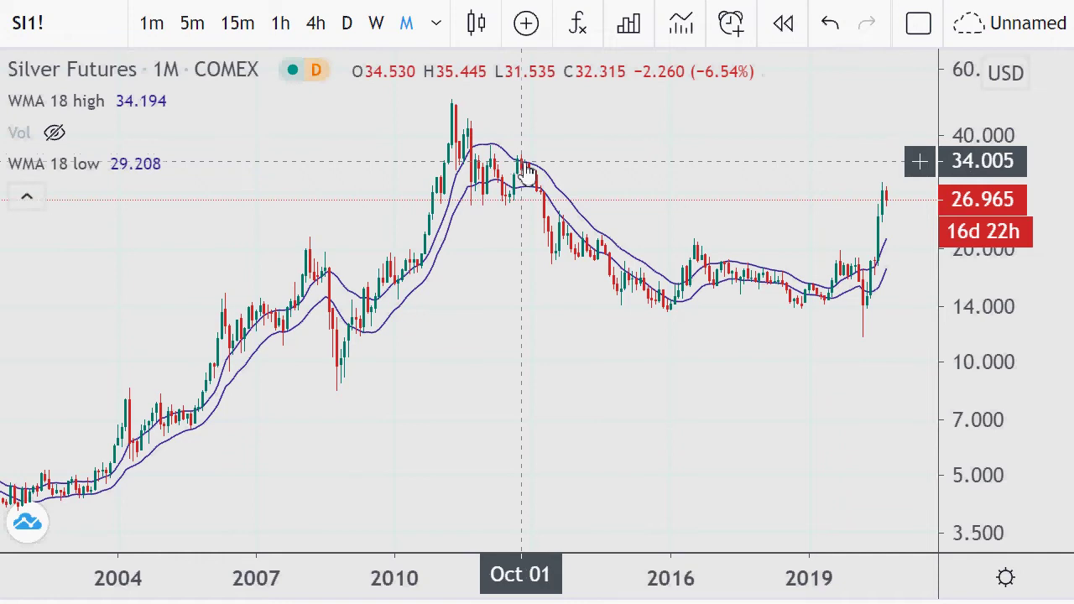
pyautogui.moveTo(527, 172); pyautogui.dragTo(791, 210)
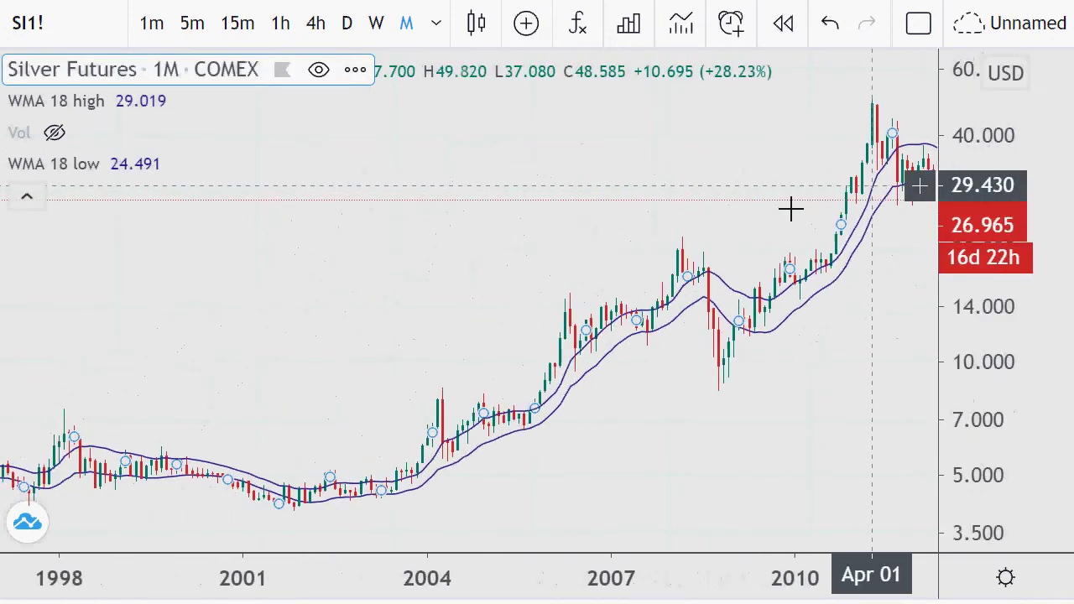
pyautogui.scroll(10, 790, 210)
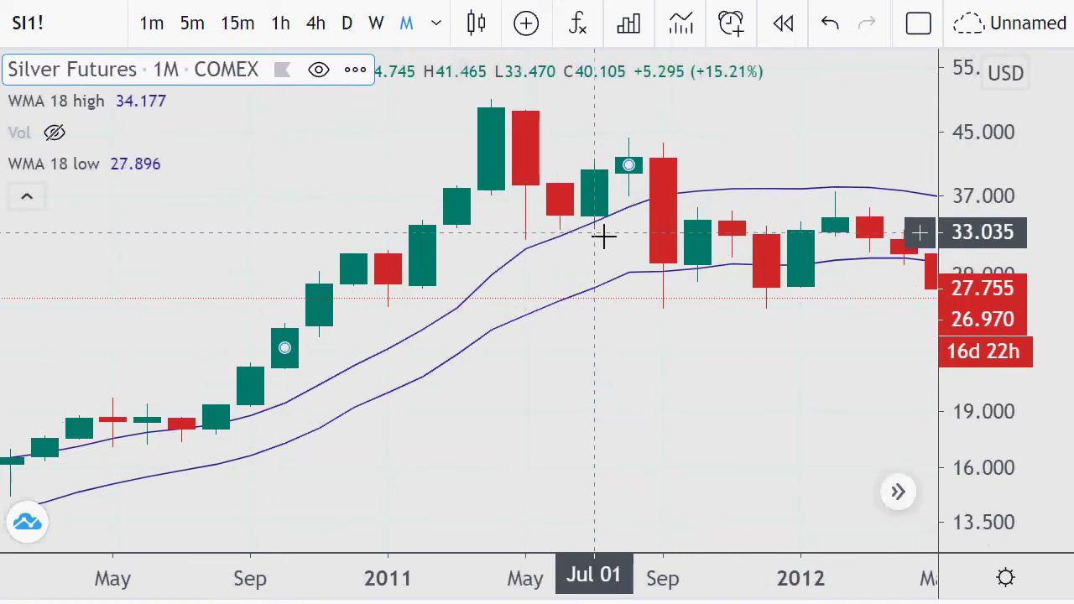
pyautogui.scroll(-4, 630, 248)
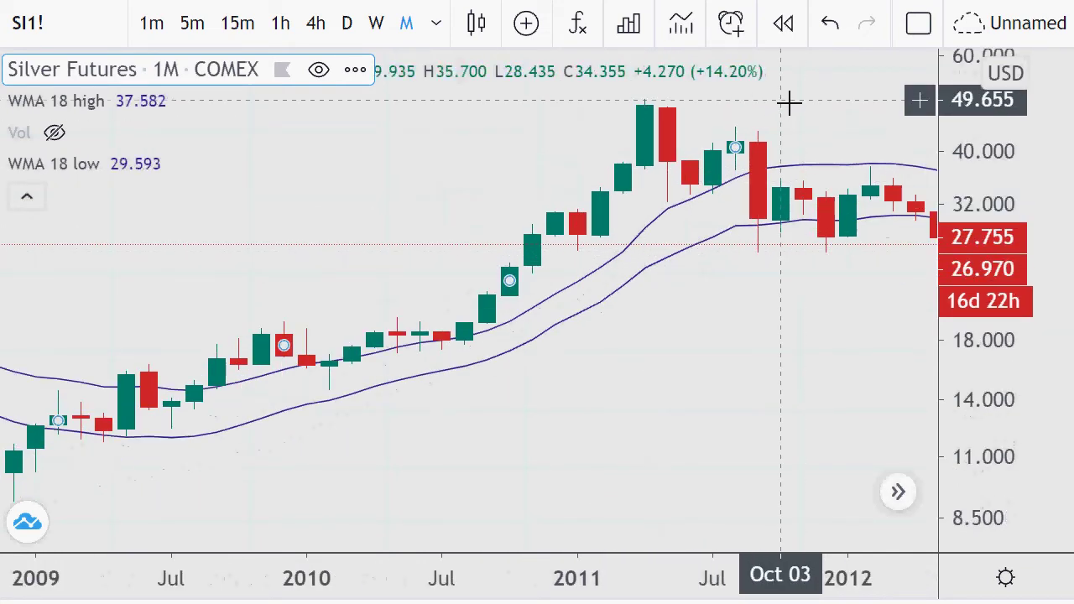
pyautogui.scroll(-10, 787, 113)
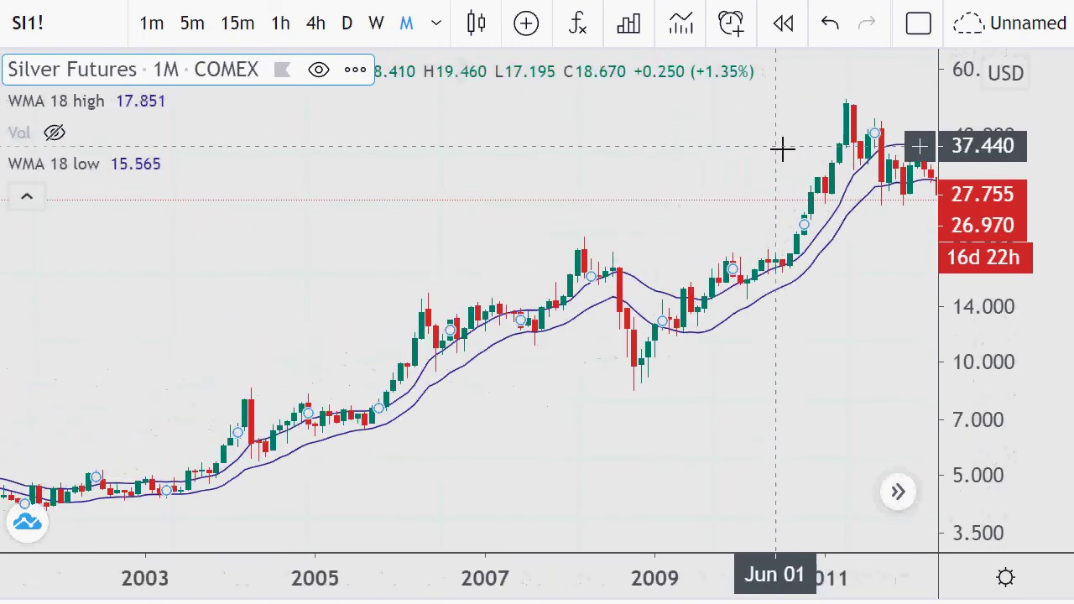
# Place a horizontal ray at 40.105 running from early 1977 across the 1980 and 2011 highs.
pyautogui.scroll(-3, 772, 184)
pyautogui.moveTo(767, 218); pyautogui.dragTo(461, 252)
pyautogui.scroll(-3, 489, 238)
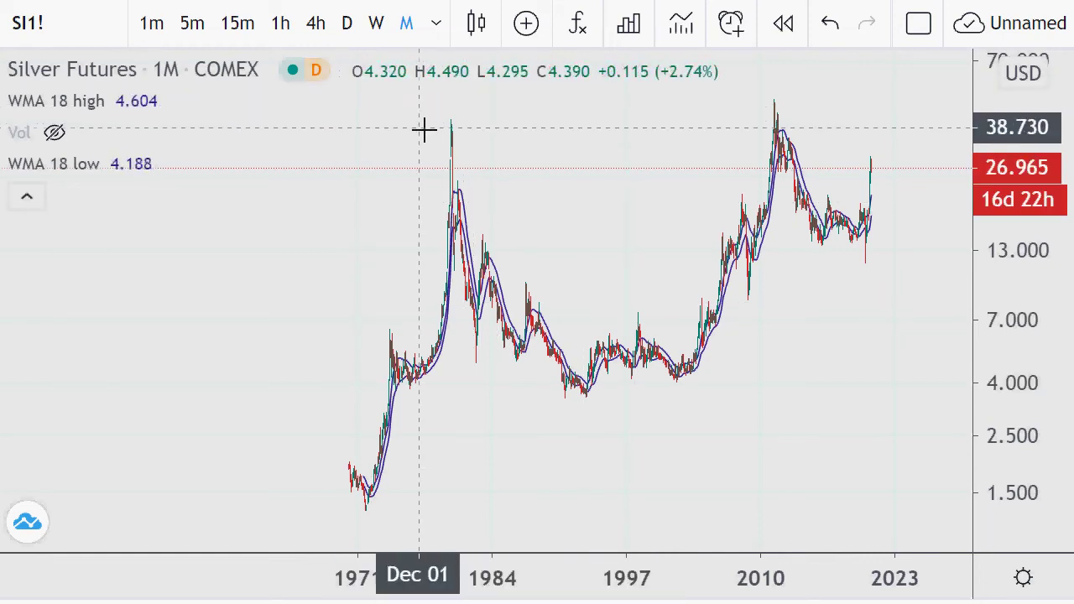
pyautogui.hotkey('alt', 'j')
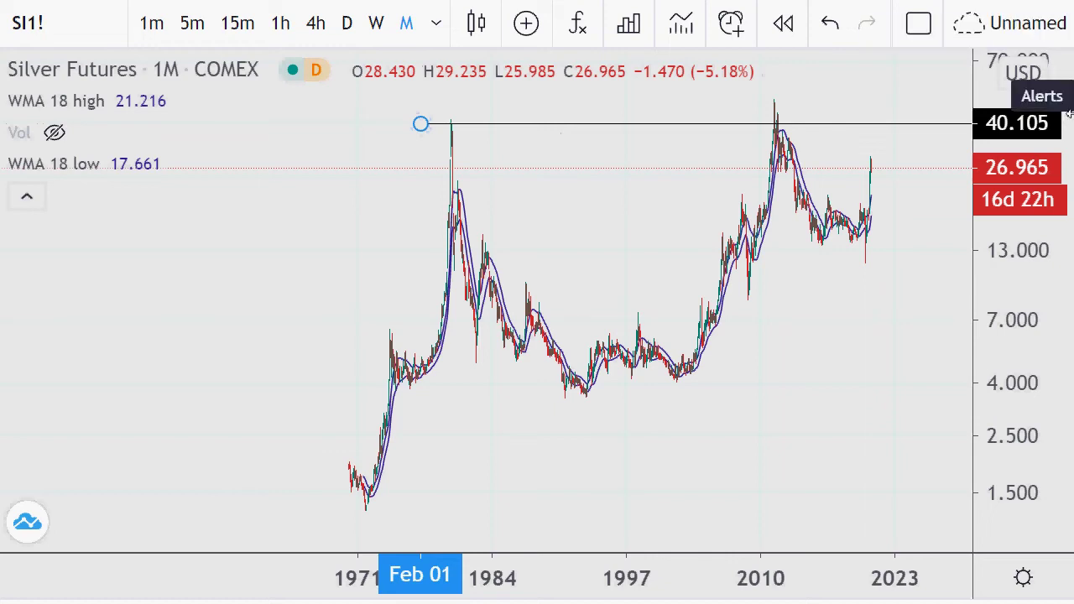
# Brush a level near 89 above the 2011 high, circle that peak, and trace a curve from the 1990s base up to it.
pyautogui.moveTo(1028, 159); pyautogui.dragTo(995, 329)
pyautogui.moveTo(842, 343); pyautogui.dragTo(637, 484)
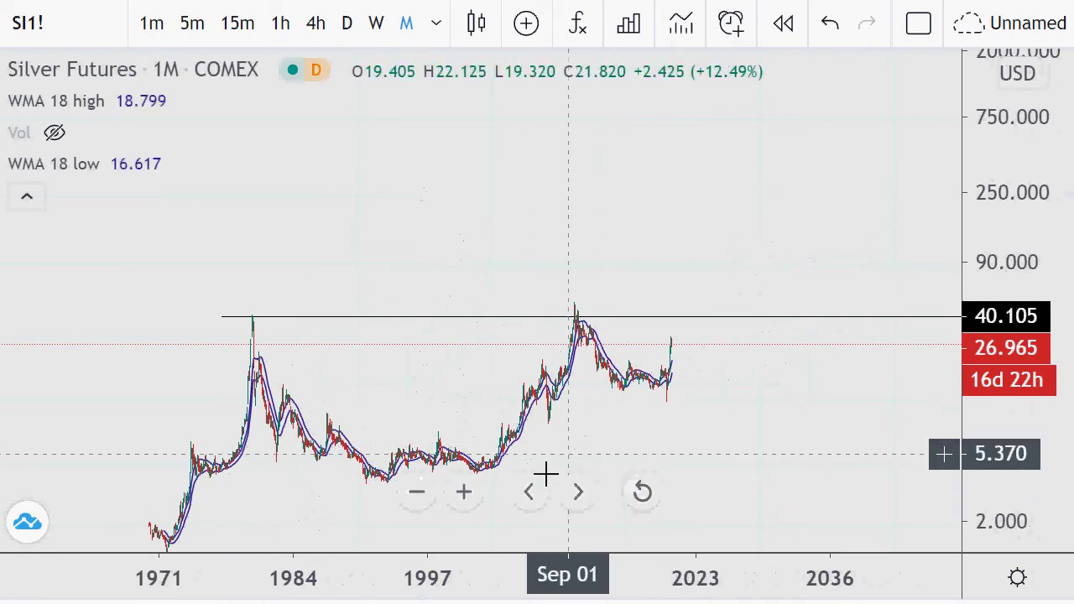
pyautogui.moveTo(571, 278)
pyautogui.mouseDown()
pyautogui.moveTo(658, 271)
pyautogui.moveTo(655, 284)
pyautogui.moveTo(628, 268)
pyautogui.moveTo(653, 265)
pyautogui.moveTo(629, 264)
pyautogui.moveTo(686, 263)
pyautogui.moveTo(637, 263)
pyautogui.moveTo(602, 320)
pyautogui.moveTo(559, 316)
pyautogui.moveTo(564, 260)
pyautogui.moveTo(602, 263)
pyautogui.moveTo(588, 269)
pyautogui.mouseUp()
pyautogui.moveTo(606, 314)
pyautogui.mouseDown()
pyautogui.moveTo(562, 314)
pyautogui.moveTo(576, 293)
pyautogui.moveTo(583, 403)
pyautogui.moveTo(565, 469)
pyautogui.mouseUp()
pyautogui.moveTo(460, 485); pyautogui.dragTo(408, 466)
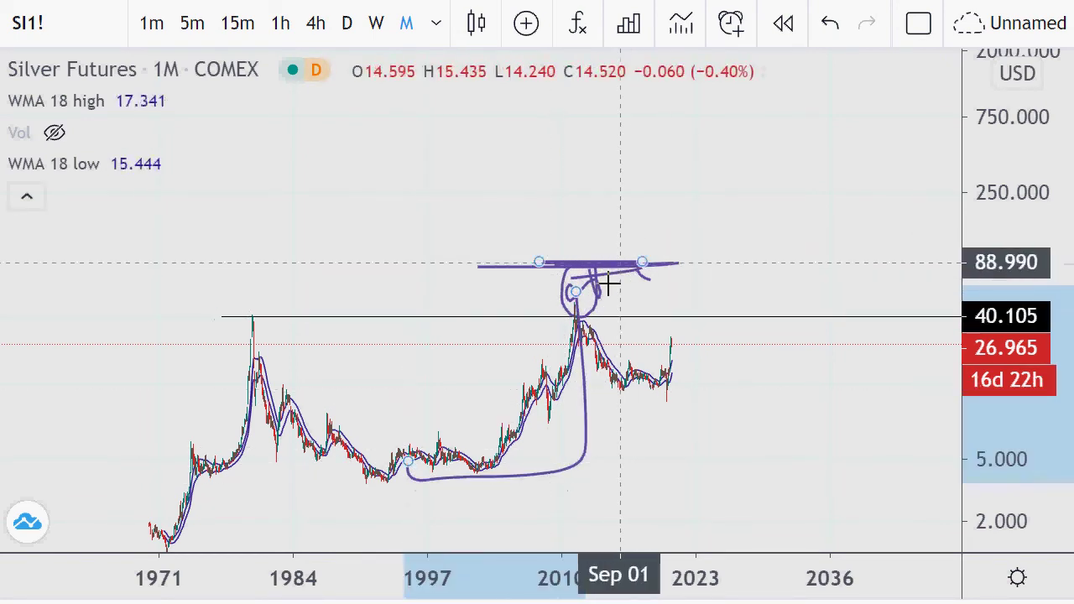
pyautogui.moveTo(621, 218)
pyautogui.mouseDown()
pyautogui.moveTo(636, 225)
pyautogui.moveTo(595, 223)
pyautogui.moveTo(677, 218)
pyautogui.mouseUp()
# Remove all drawings, including the horizontal ray and brush strokes, from the monthly futures chart.
pyautogui.rightClick(431, 243)
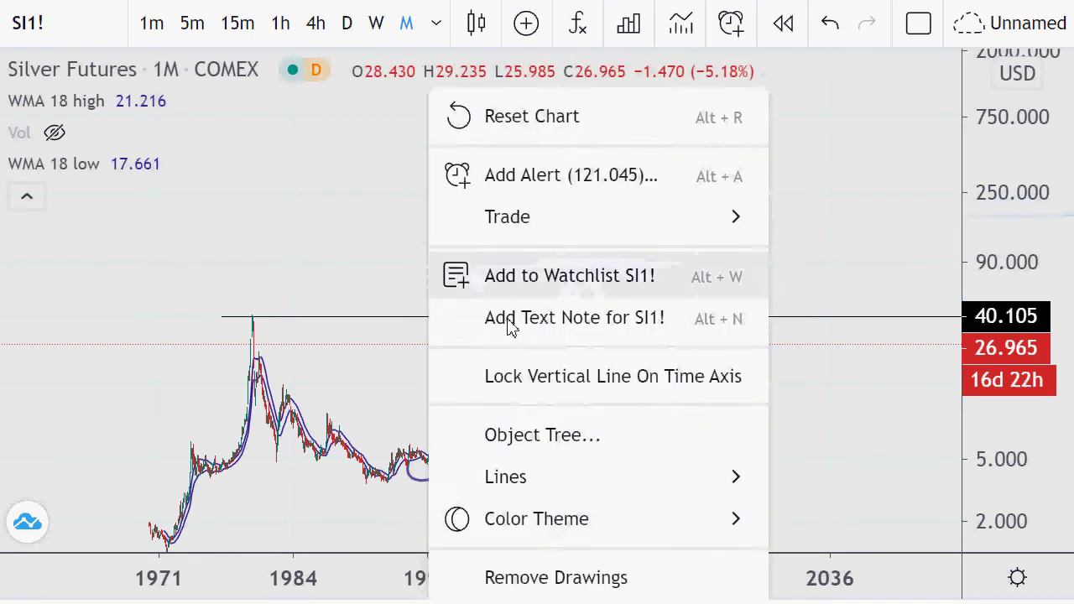
pyautogui.click(567, 593)
# Brush a target band between about 1,500 and 2,000, a resistance line across the 1980 and 2011 highs, and a rising path between them.
pyautogui.moveTo(526, 423); pyautogui.dragTo(712, 385)
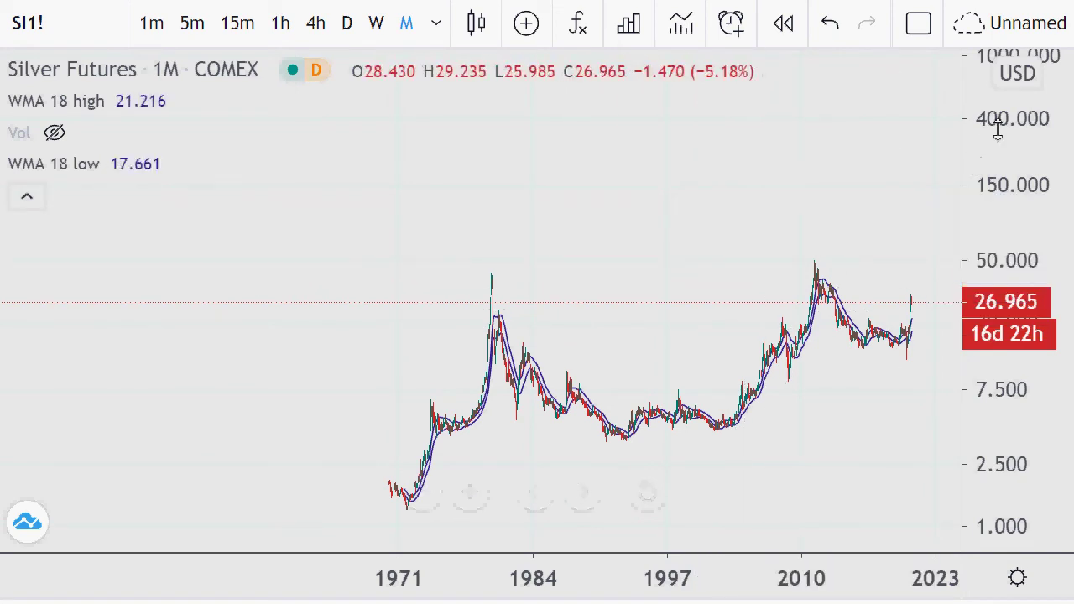
pyautogui.moveTo(1017, 173); pyautogui.dragTo(1017, 277)
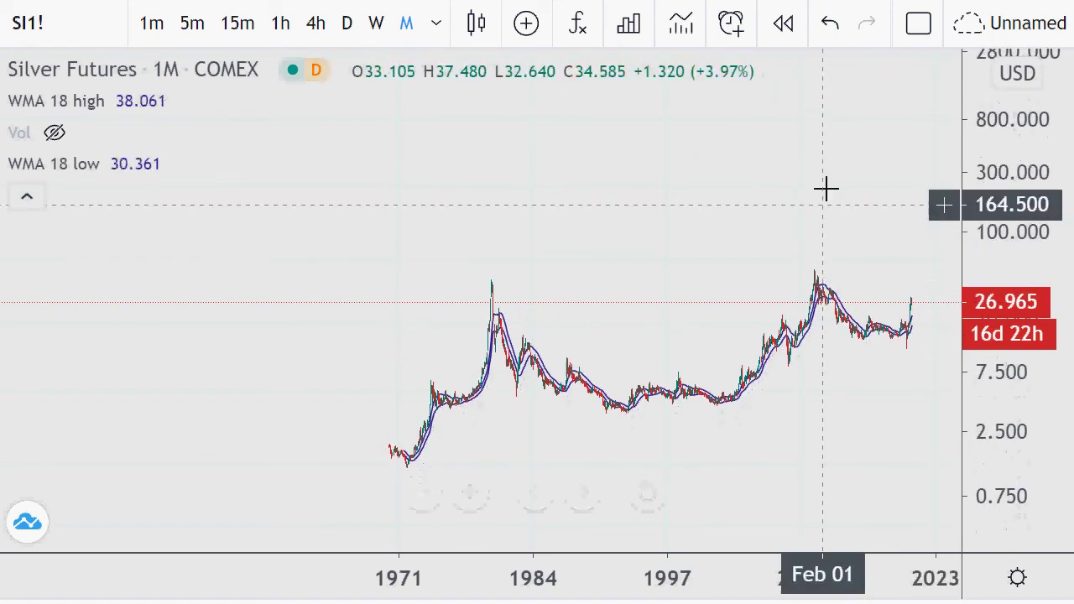
pyautogui.moveTo(826, 190); pyautogui.dragTo(806, 270)
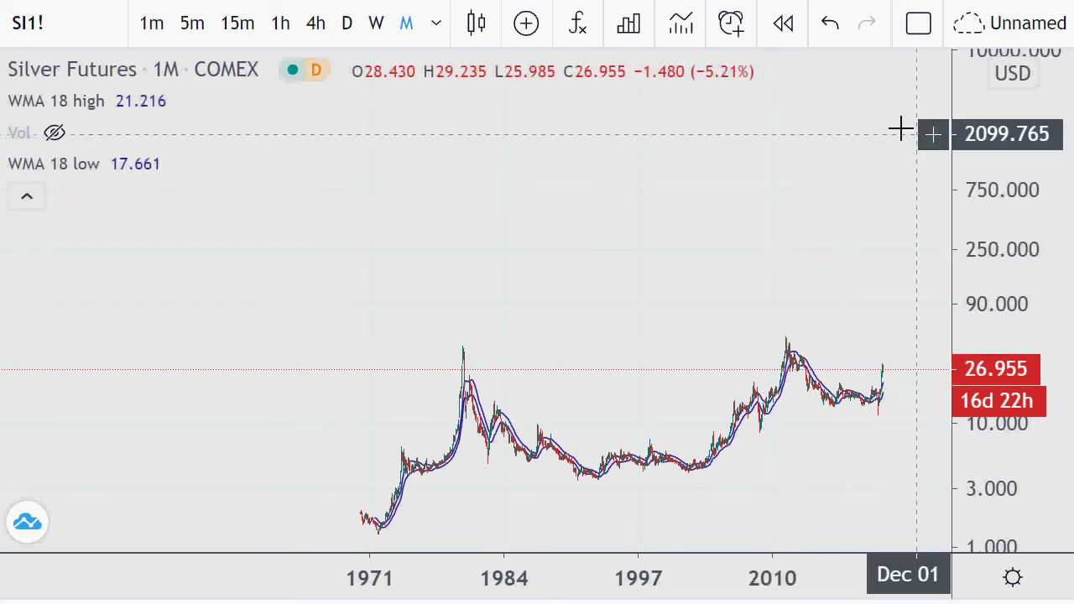
pyautogui.moveTo(898, 129); pyautogui.dragTo(861, 140)
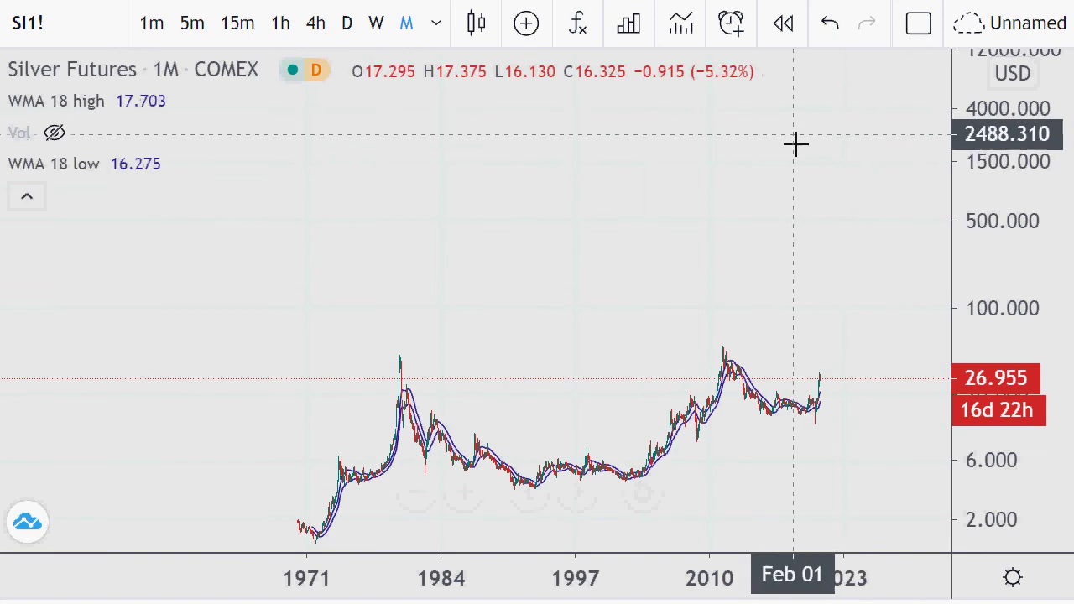
pyautogui.moveTo(797, 144)
pyautogui.mouseDown()
pyautogui.moveTo(803, 160)
pyautogui.moveTo(926, 151)
pyautogui.moveTo(847, 147)
pyautogui.moveTo(868, 137)
pyautogui.mouseUp()
pyautogui.moveTo(351, 370); pyautogui.dragTo(993, 365)
pyautogui.moveTo(710, 357); pyautogui.dragTo(872, 149)
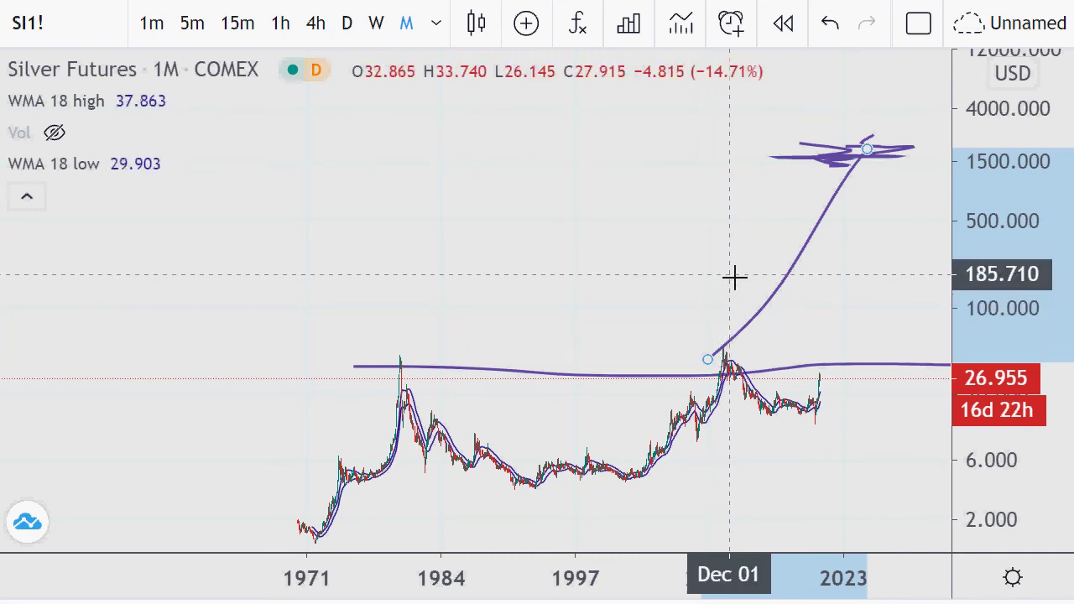
# Brush an intermediate target near 190 and an alternative path pulling back to about 50 before climbing to about 1,000.
pyautogui.moveTo(794, 288); pyautogui.dragTo(831, 271)
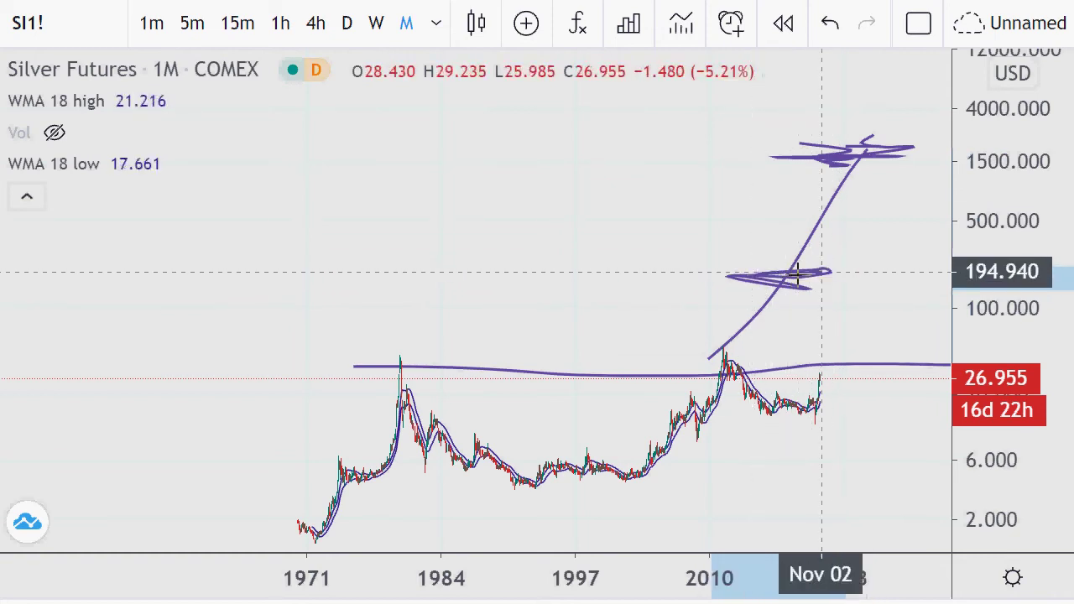
pyautogui.moveTo(736, 344)
pyautogui.mouseDown()
pyautogui.moveTo(794, 263)
pyautogui.moveTo(824, 347)
pyautogui.moveTo(863, 242)
pyautogui.moveTo(926, 185)
pyautogui.moveTo(936, 194)
pyautogui.moveTo(953, 183)
pyautogui.mouseUp()
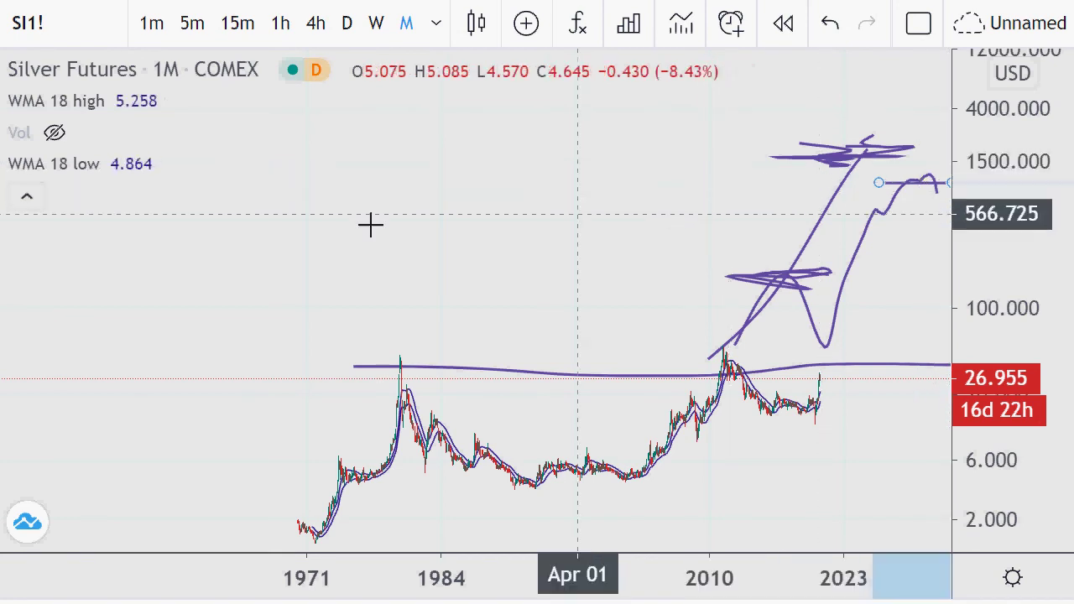
# Handwrite 101 with a small 0 above its middle digit in the empty area beside the early price history.
pyautogui.moveTo(194, 177); pyautogui.dragTo(207, 308)
pyautogui.moveTo(232, 193)
pyautogui.mouseDown()
pyautogui.moveTo(260, 293)
pyautogui.moveTo(250, 209)
pyautogui.mouseUp()
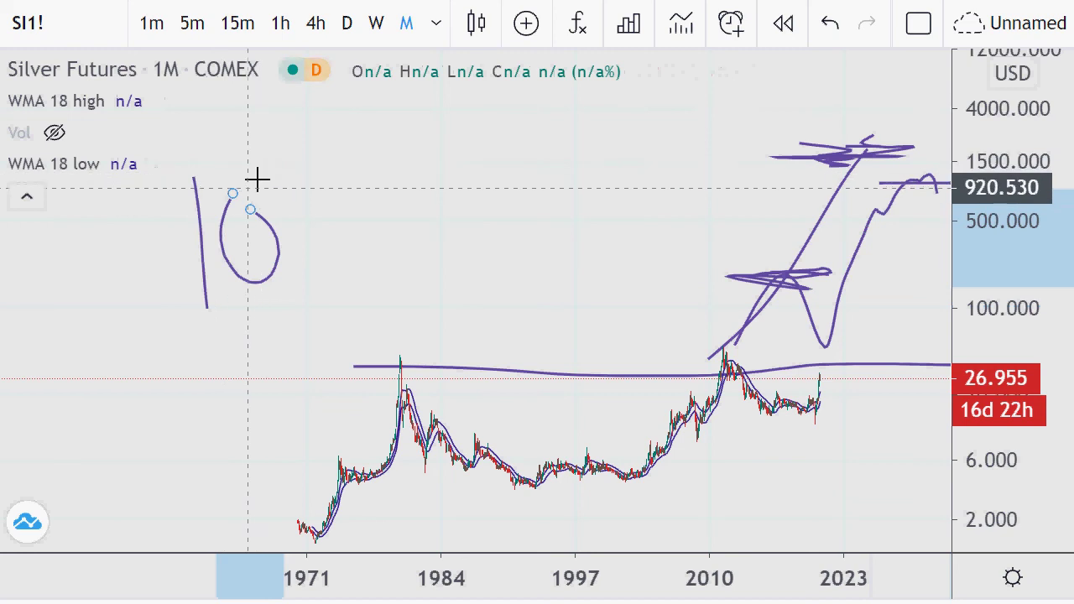
pyautogui.moveTo(254, 151)
pyautogui.mouseDown()
pyautogui.moveTo(269, 176)
pyautogui.moveTo(252, 153)
pyautogui.mouseUp()
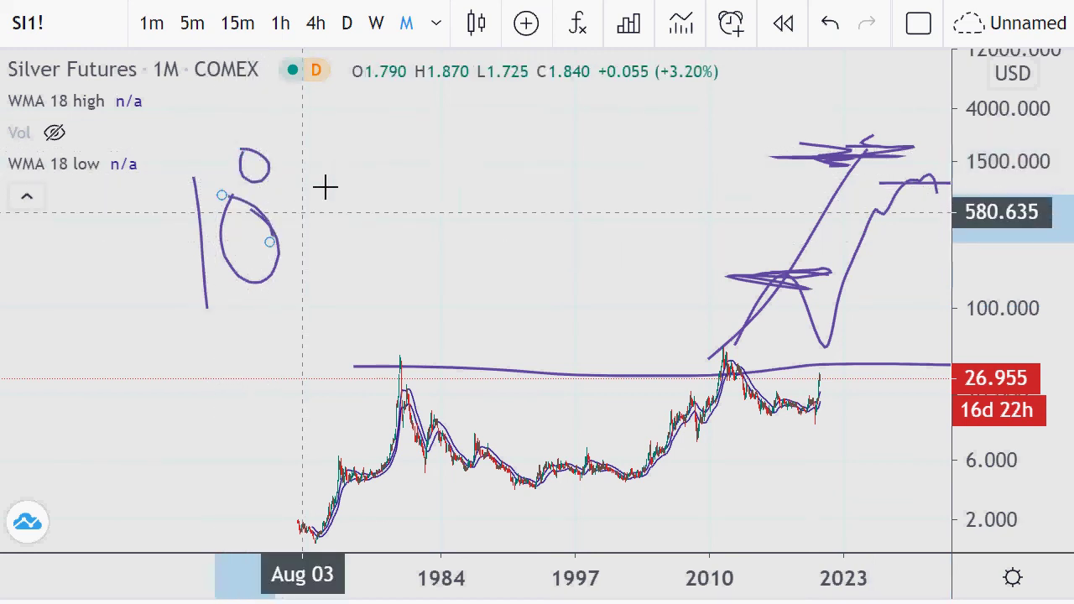
pyautogui.moveTo(314, 178); pyautogui.dragTo(309, 282)
# Clear the target bands, projected paths and handwritten digits from the monthly futures chart.
pyautogui.rightClick(395, 209)
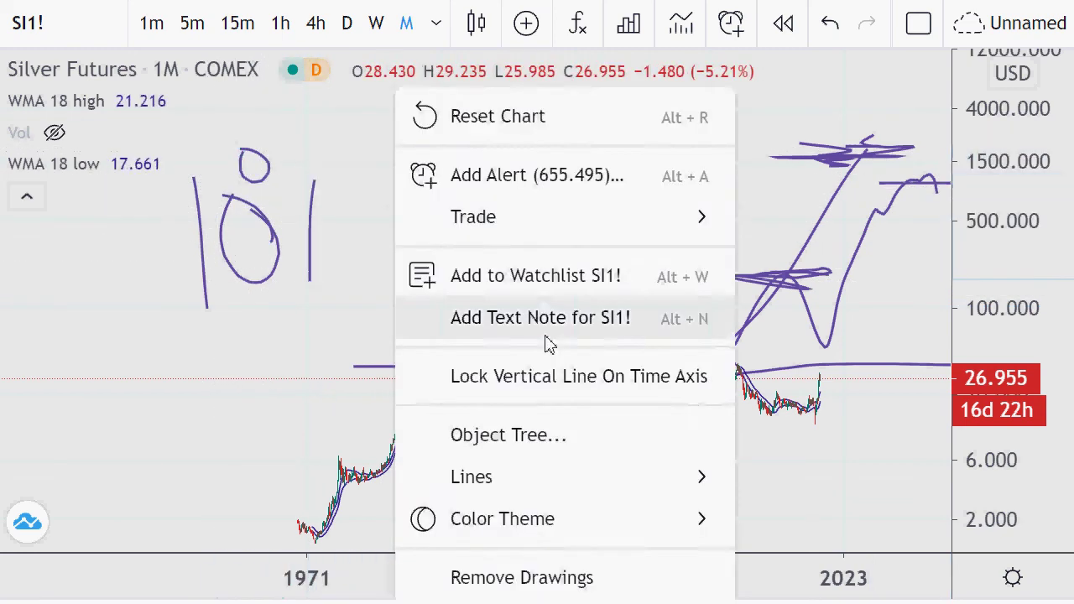
pyautogui.click(458, 577)
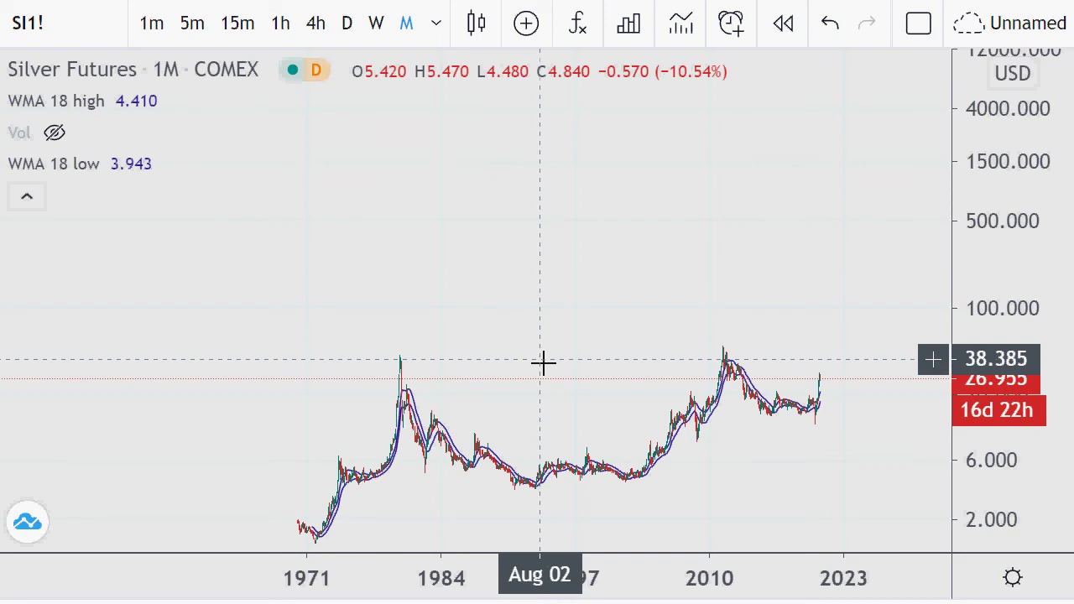
# Handwrite "15 – 10" in the empty area above the price history and underline the 15.
pyautogui.scroll(-2, 542, 360)
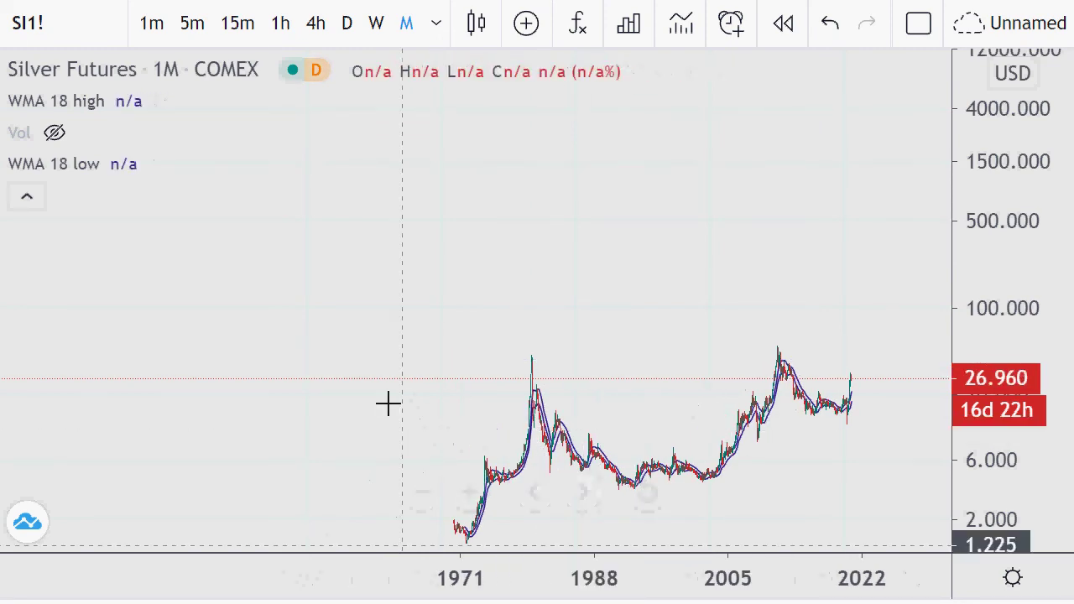
pyautogui.click(264, 189)
pyautogui.click(256, 352)
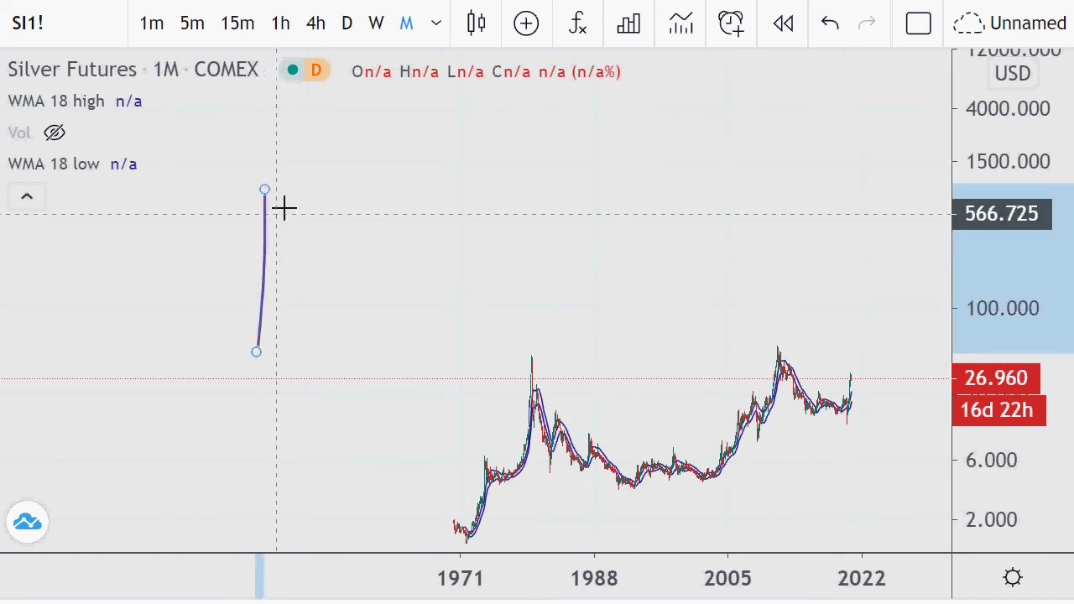
pyautogui.moveTo(345, 195)
pyautogui.mouseDown()
pyautogui.moveTo(313, 201)
pyautogui.moveTo(316, 277)
pyautogui.moveTo(417, 293)
pyautogui.moveTo(341, 333)
pyautogui.moveTo(303, 330)
pyautogui.mouseUp()
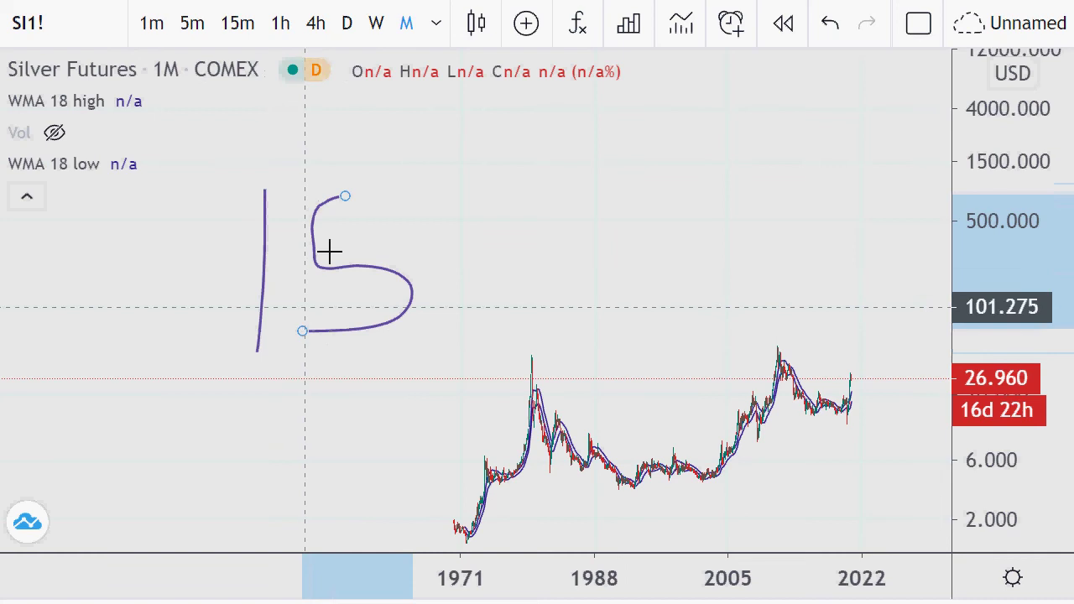
pyautogui.moveTo(340, 196); pyautogui.dragTo(409, 194)
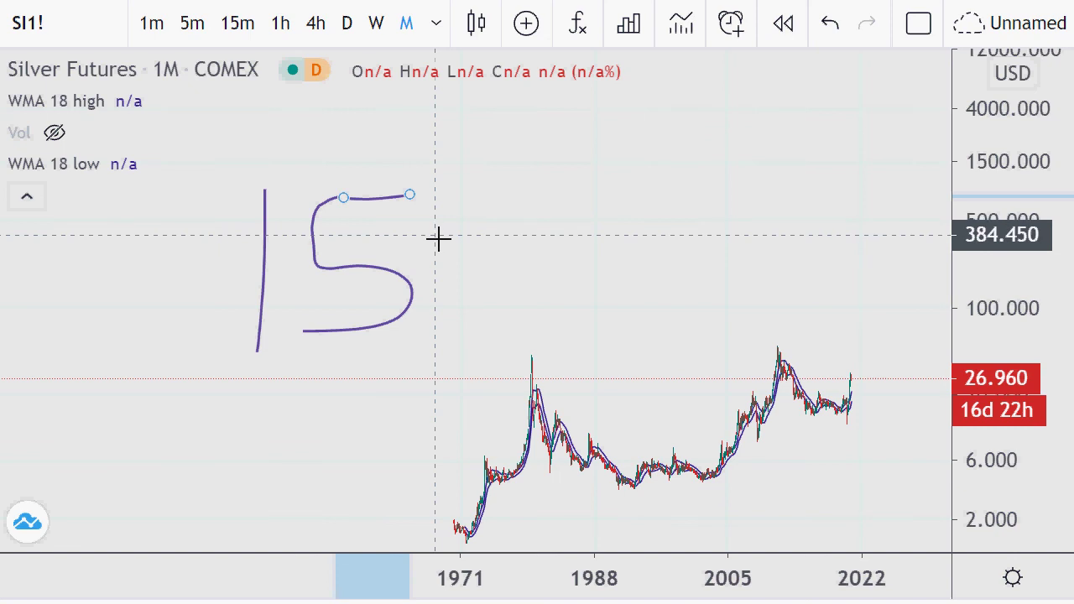
pyautogui.moveTo(172, 376); pyautogui.dragTo(453, 362)
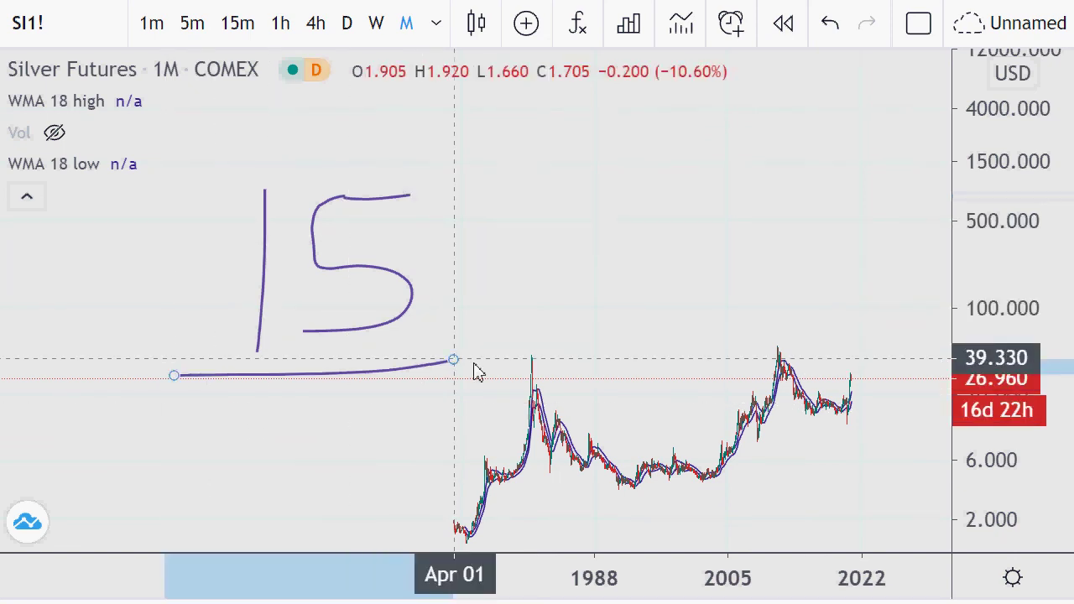
pyautogui.moveTo(495, 253)
pyautogui.mouseDown()
pyautogui.moveTo(571, 253)
pyautogui.moveTo(637, 347)
pyautogui.mouseUp()
pyautogui.moveTo(694, 262)
pyautogui.mouseDown()
pyautogui.moveTo(643, 314)
pyautogui.moveTo(746, 307)
pyautogui.moveTo(688, 255)
pyautogui.moveTo(672, 277)
pyautogui.mouseUp()
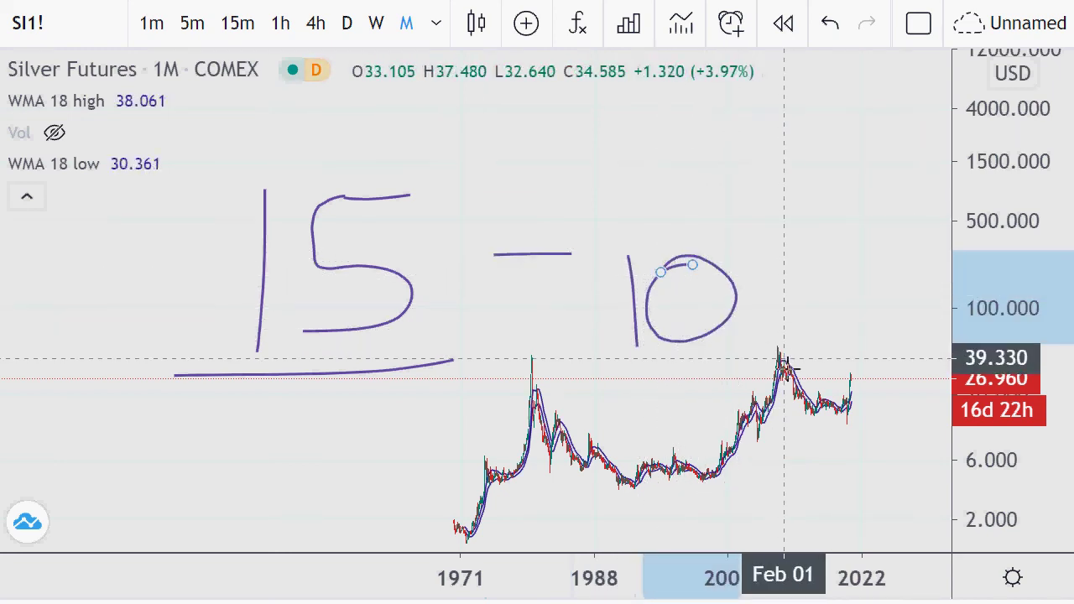
# Box the handwritten 10, add a short diagonal stroke at its corner, and draw two diagonal strokes across the underline of the 15.
pyautogui.moveTo(579, 367)
pyautogui.mouseDown()
pyautogui.moveTo(764, 345)
pyautogui.moveTo(748, 240)
pyautogui.moveTo(561, 251)
pyautogui.moveTo(567, 356)
pyautogui.moveTo(613, 383)
pyautogui.mouseUp()
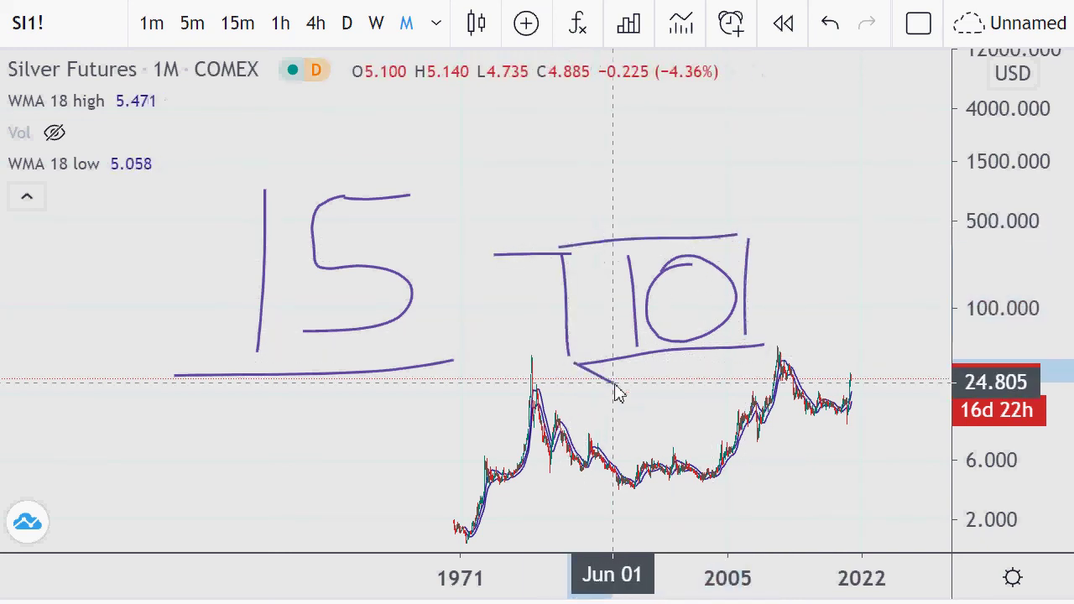
pyautogui.moveTo(232, 384); pyautogui.dragTo(316, 330)
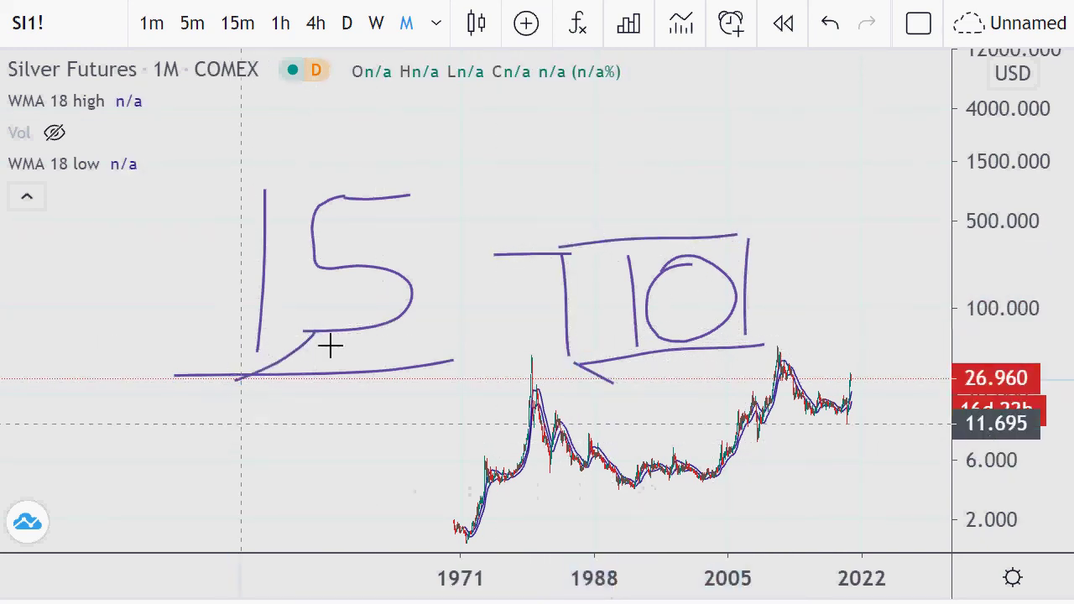
pyautogui.moveTo(246, 421)
pyautogui.mouseDown()
pyautogui.moveTo(351, 314)
pyautogui.moveTo(344, 318)
pyautogui.mouseUp()
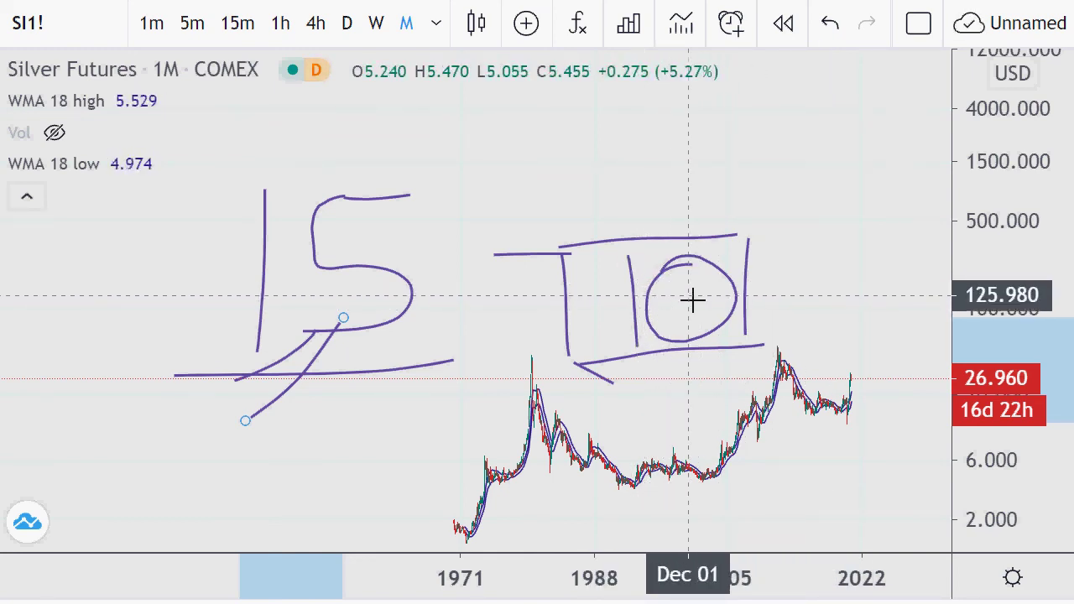
pyautogui.click(654, 360)
pyautogui.click(645, 410)
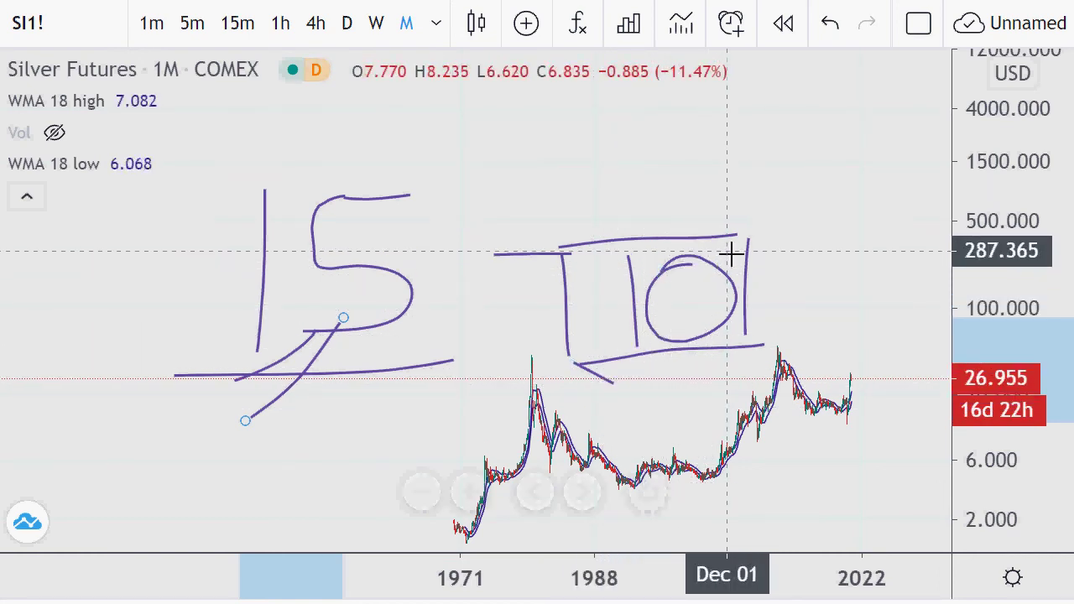
pyautogui.moveTo(667, 354)
pyautogui.mouseDown()
pyautogui.moveTo(645, 421)
pyautogui.moveTo(695, 401)
pyautogui.mouseUp()
pyautogui.moveTo(730, 356); pyautogui.dragTo(719, 396)
pyautogui.moveTo(631, 357); pyautogui.dragTo(607, 411)
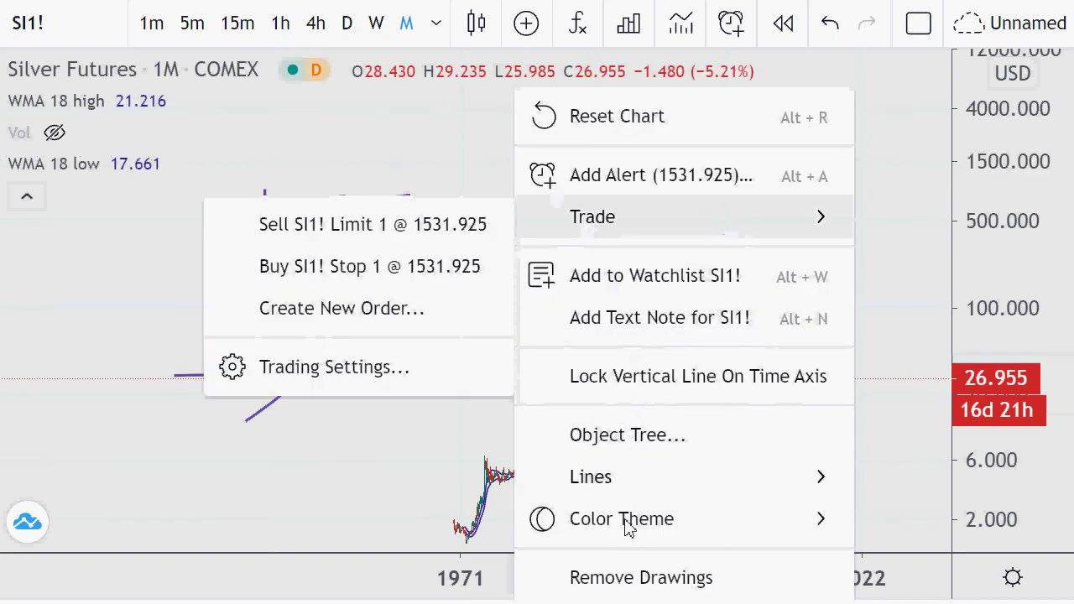
# Remove all handwritten drawings from the monthly futures chart and fit the price scale to silver's full history since 1971.
pyautogui.click(606, 577)
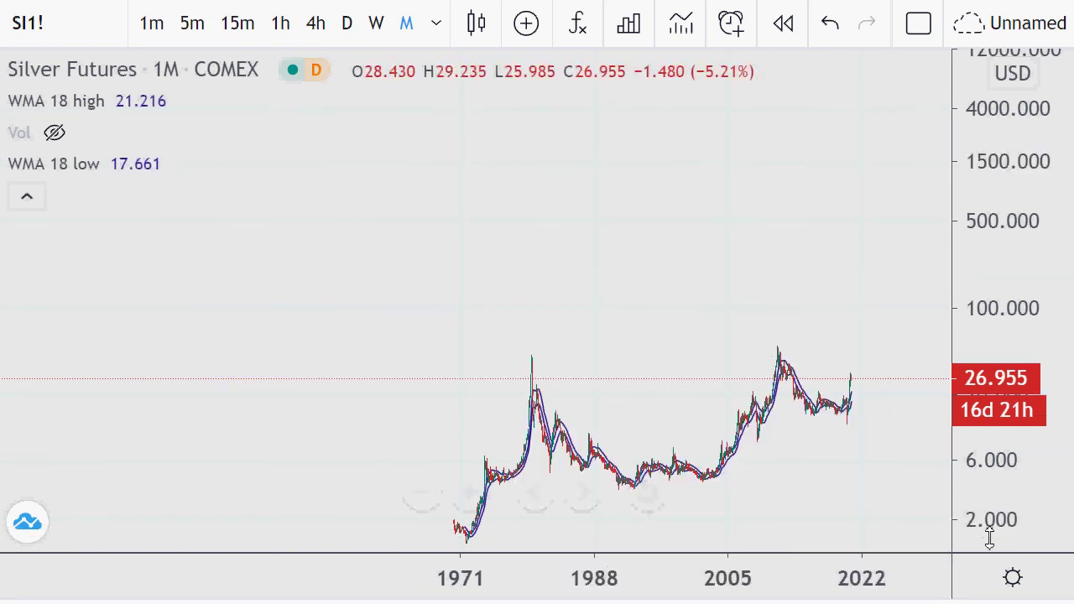
pyautogui.click(982, 578)
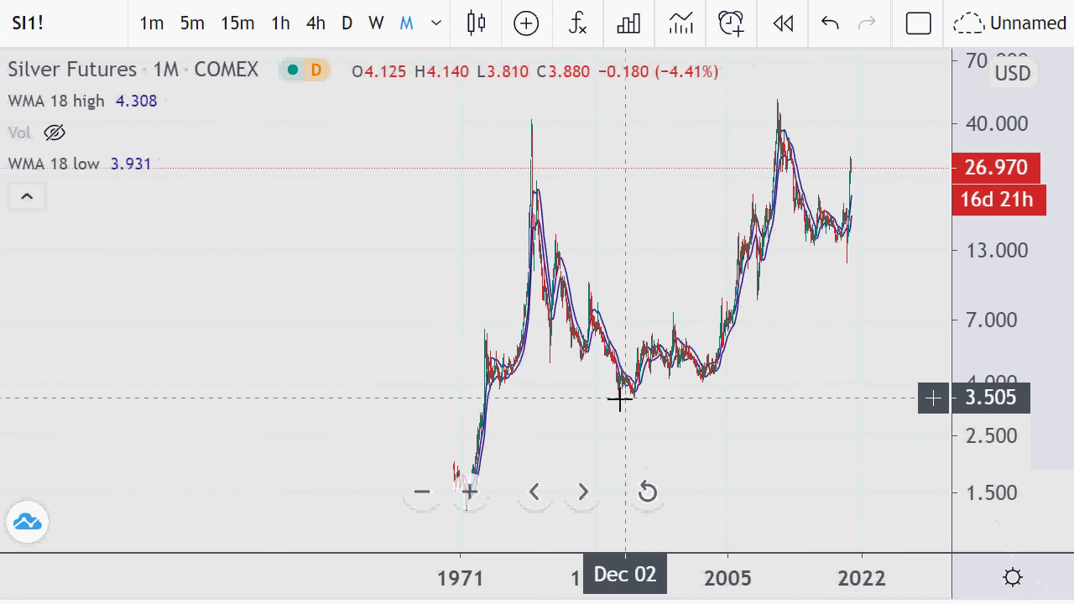
pyautogui.scroll(2, 619, 397)
pyautogui.scroll(1, 615, 398)
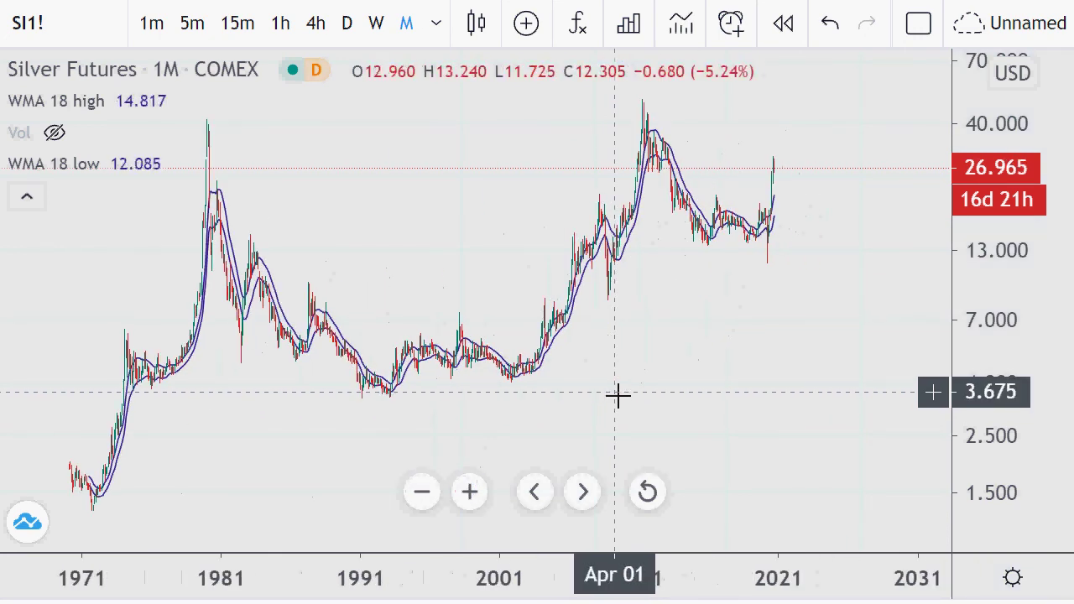
pyautogui.scroll(3, 630, 386)
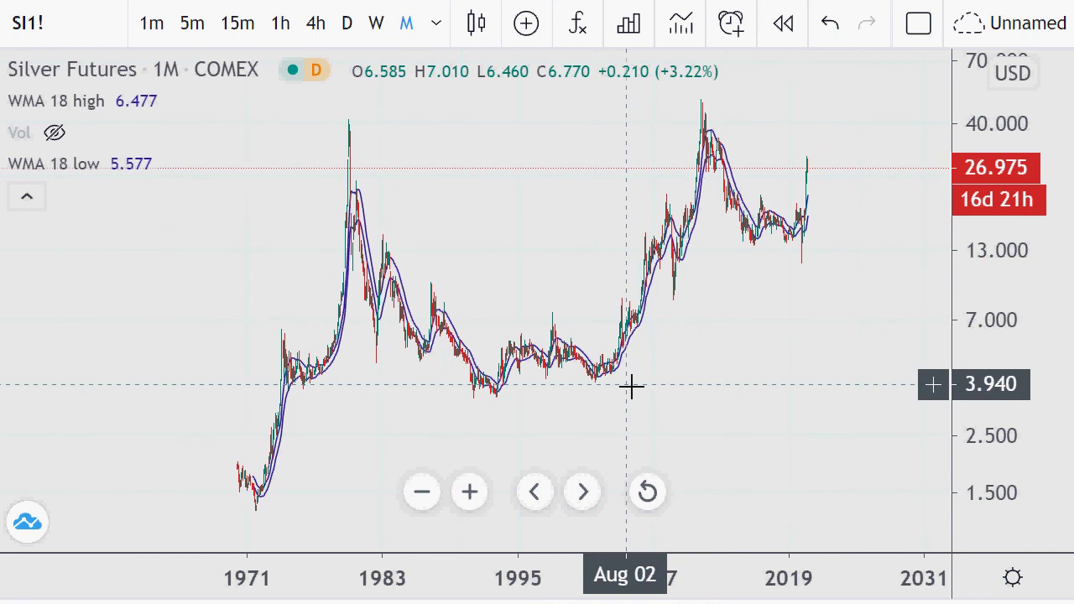